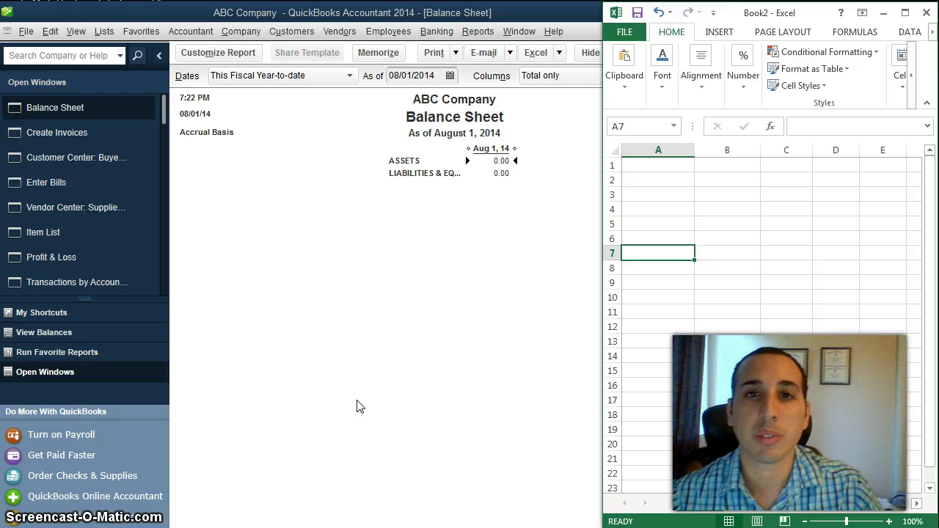
Switch from Excel to QuickBooks and display ABC Company's Item List.
click(654, 307)
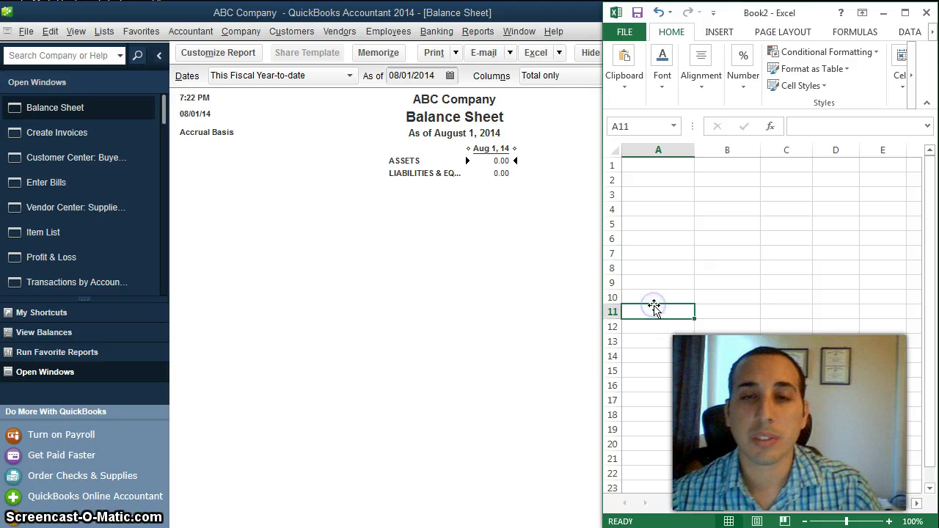
click(421, 247)
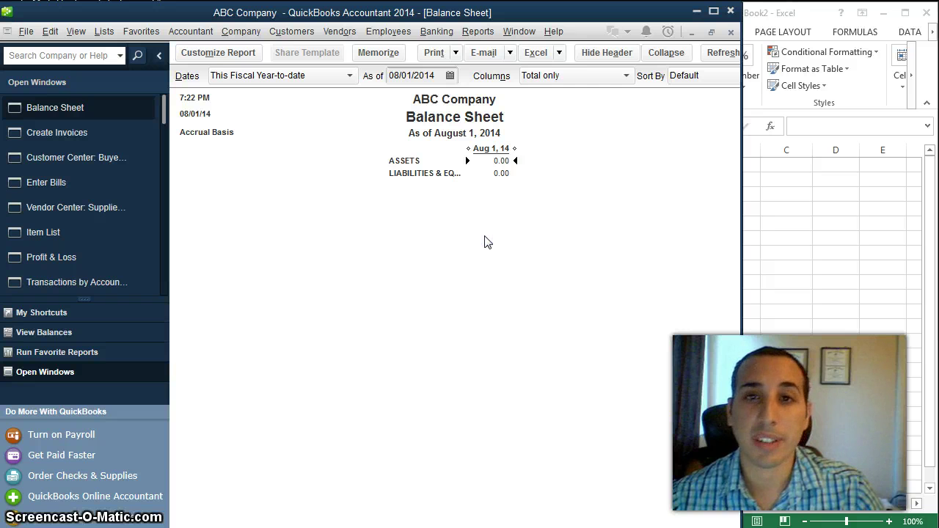
click(46, 230)
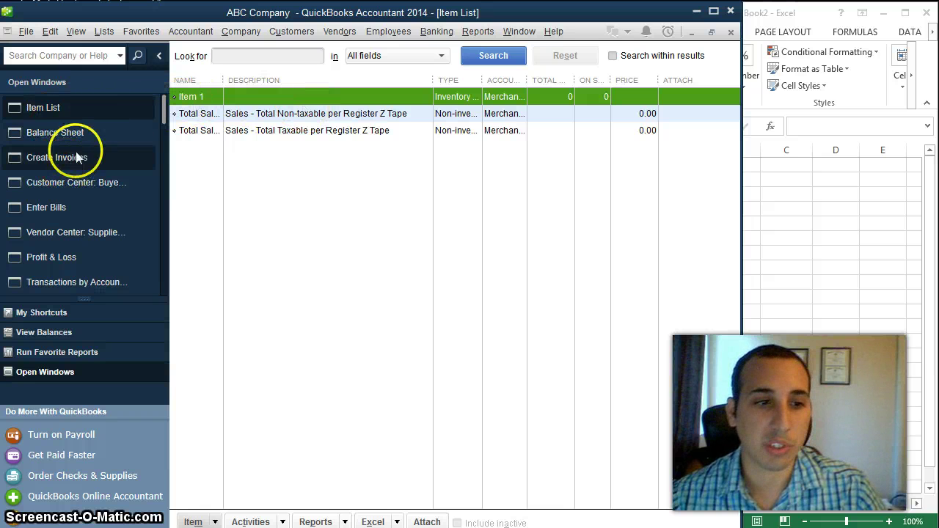
Start a blank bill in the Enter Bills form, dated 07/31/2014.
click(49, 202)
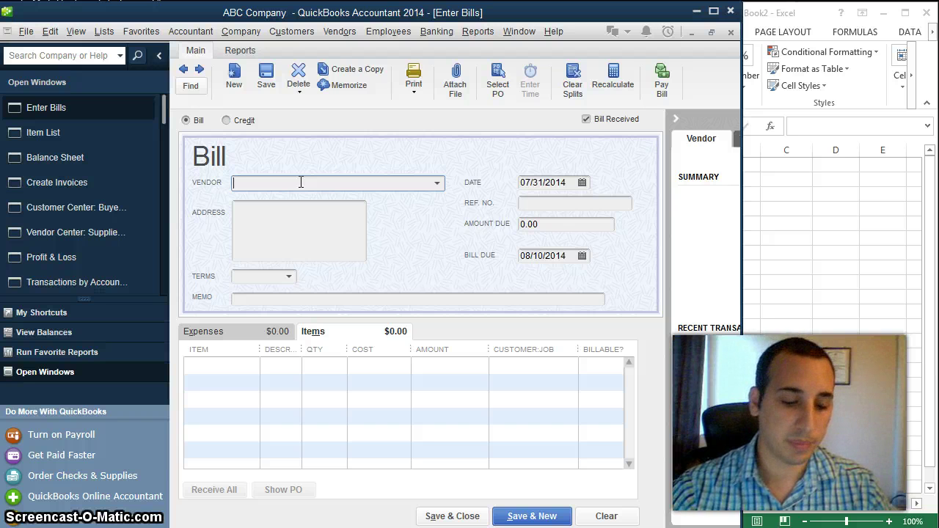
Fill the bill with vendor Supplier Inc., due date 07/31/2014, and an Item 1 line.
text(Su)
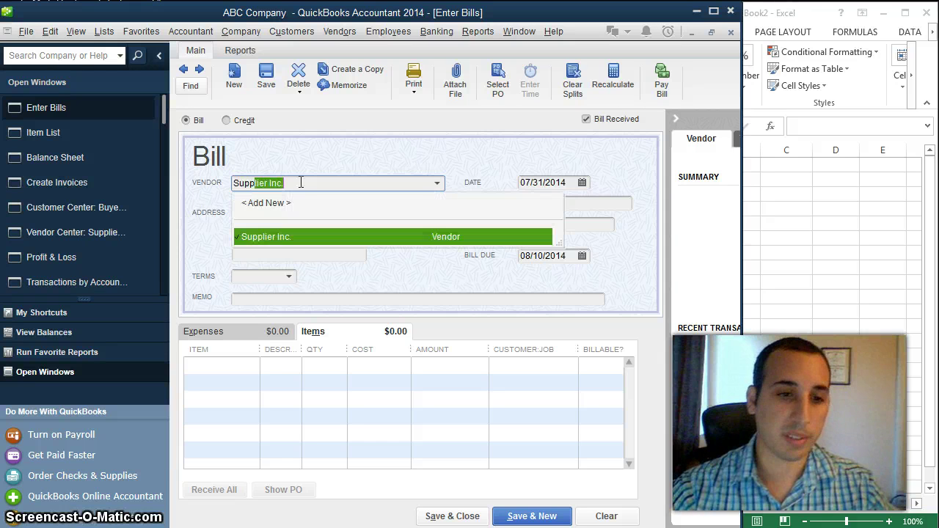
text(pp)
key(Tab)
key(Tab)
key(Tab)
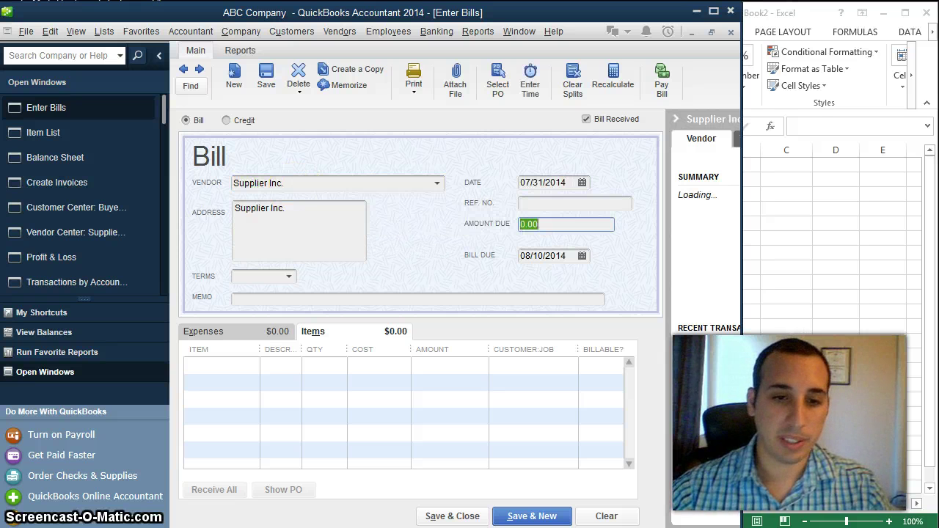
key(Tab)
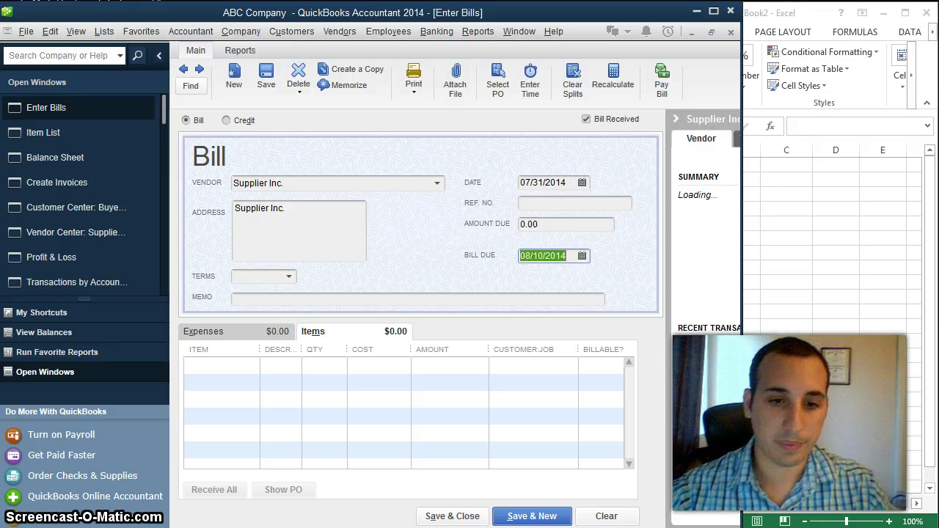
key(minus)
key(minus)
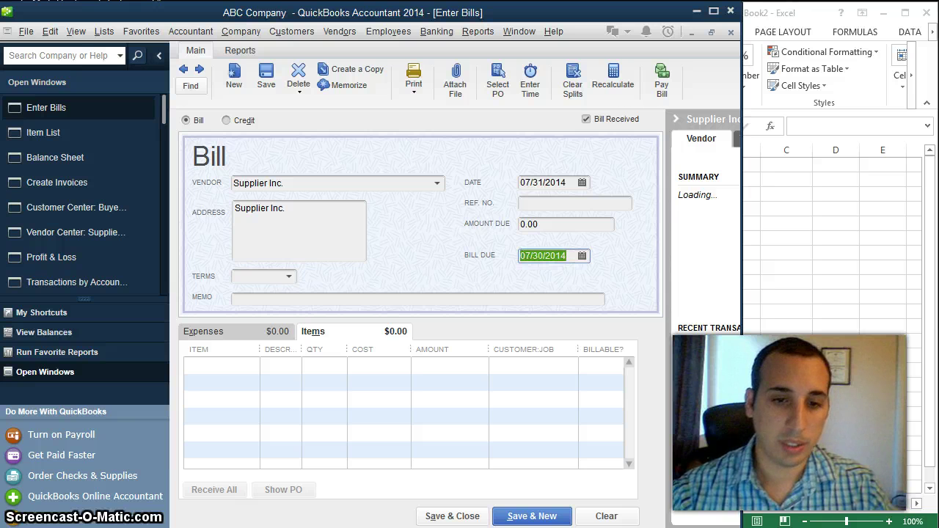
key(Tab)
key(Tab)
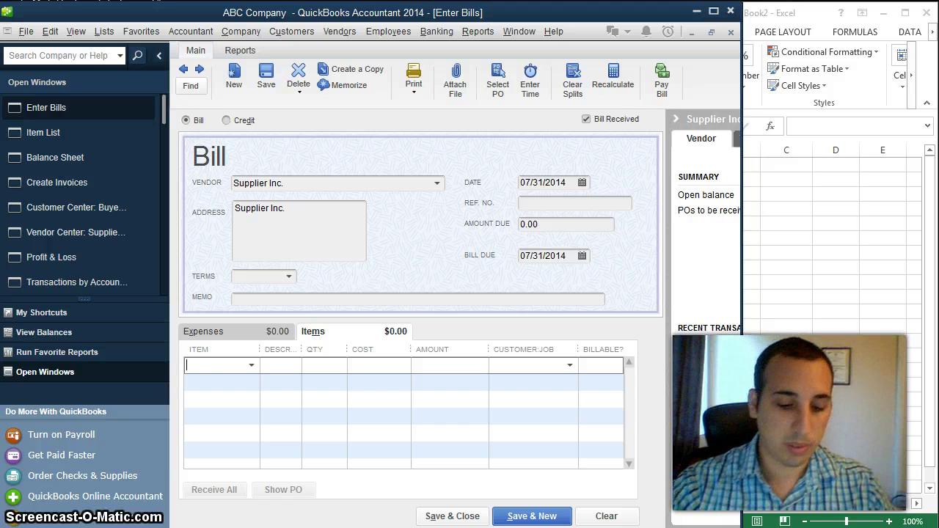
text(Item 1)
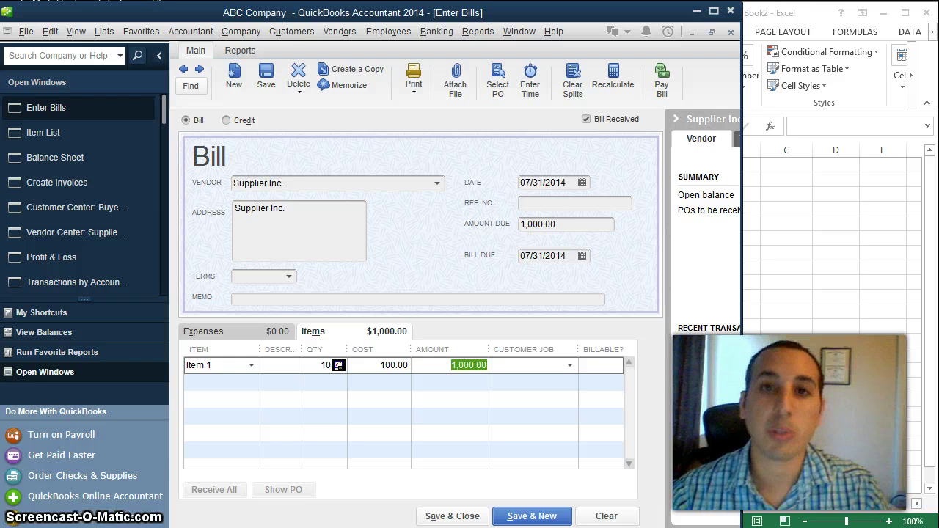
click(808, 234)
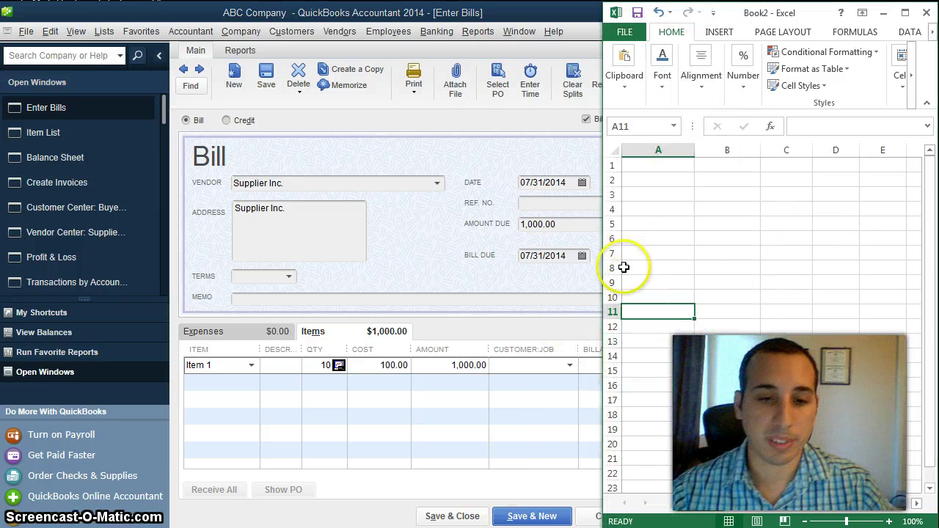
Enter the headings QTY Purchased, Cost Per Item and Total Cost in A2:C2.
click(654, 181)
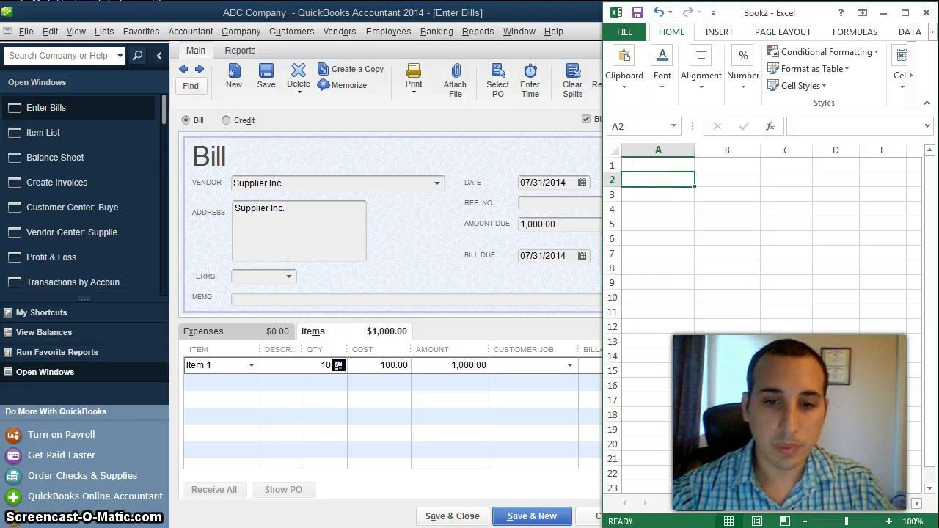
text(QTY Purchased)
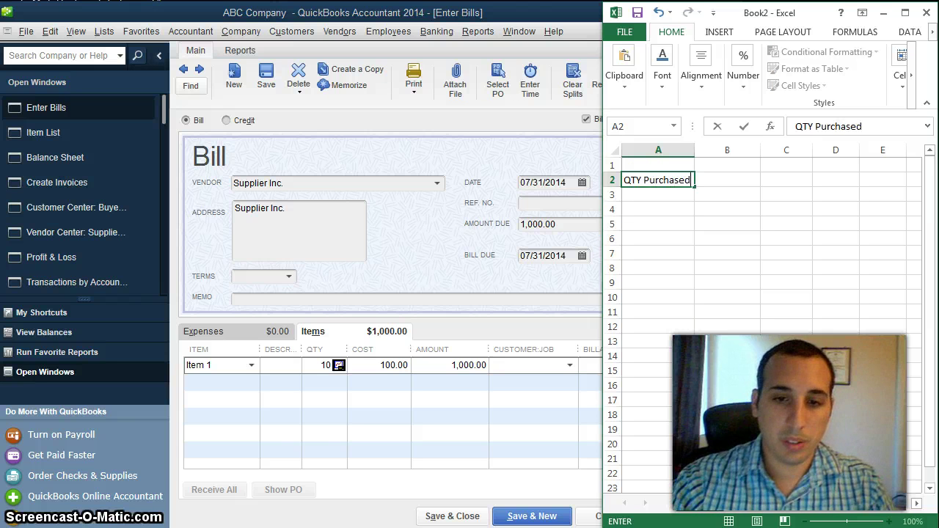
key(Tab)
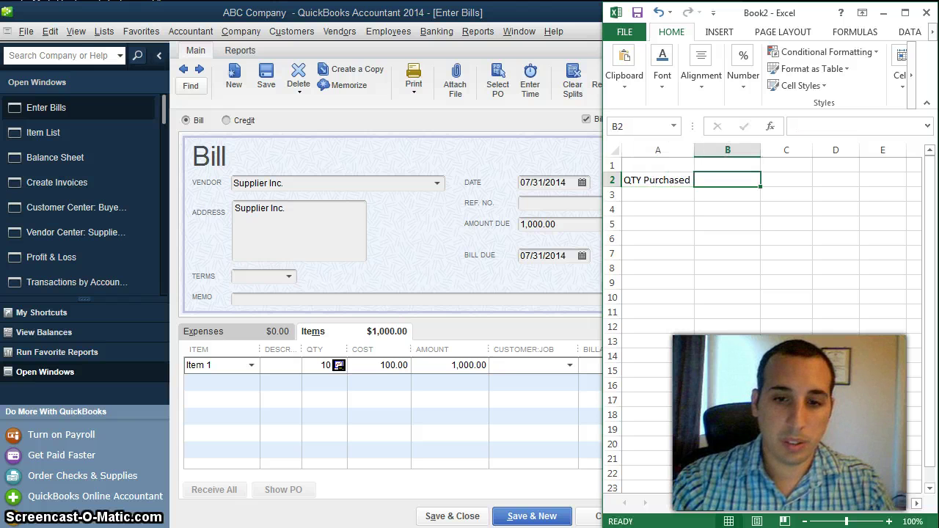
text(Cost )
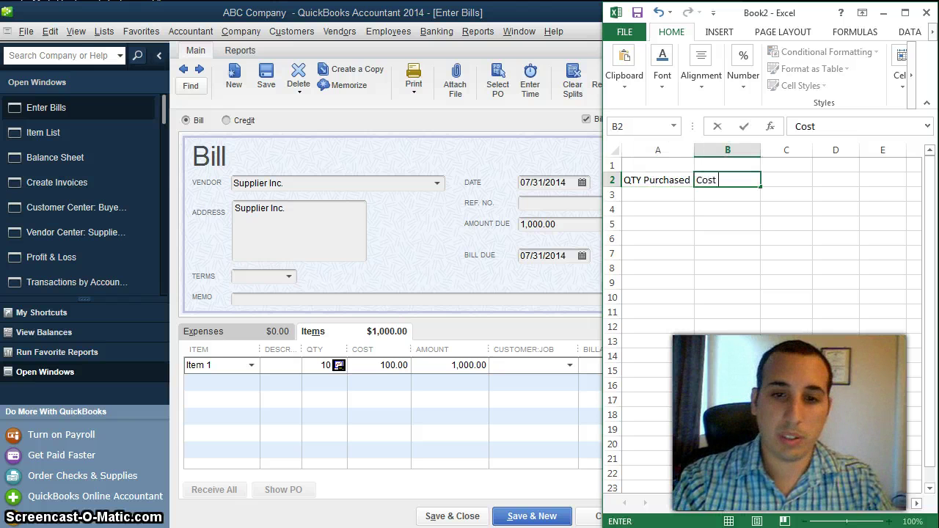
text(Per Item)
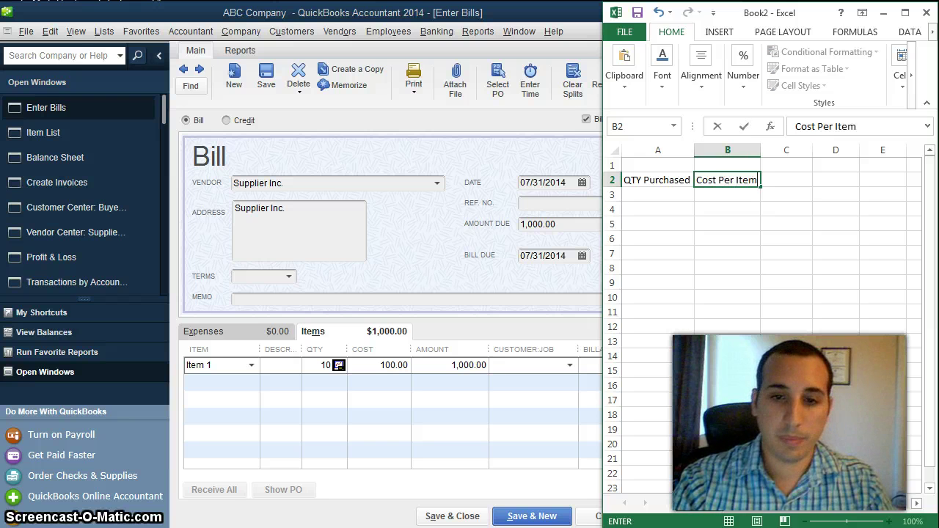
key(Tab)
text(To)
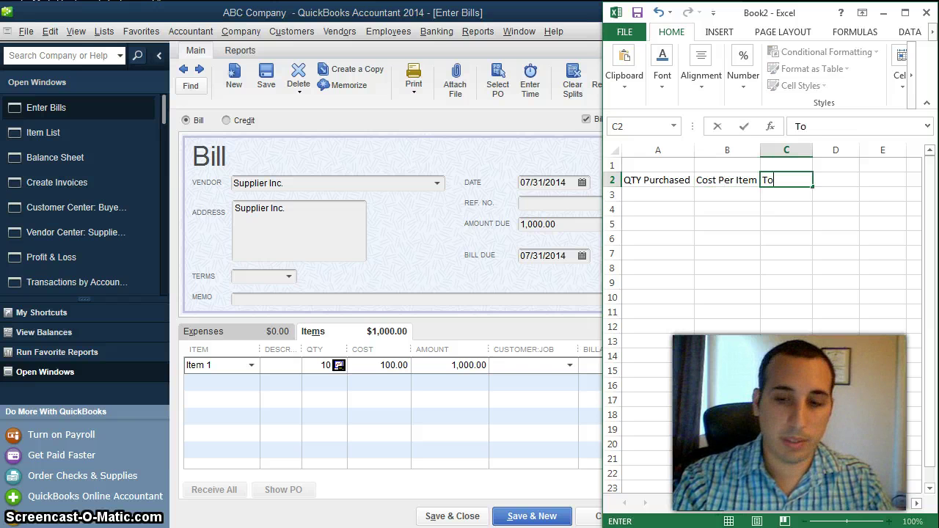
text(tal Cost)
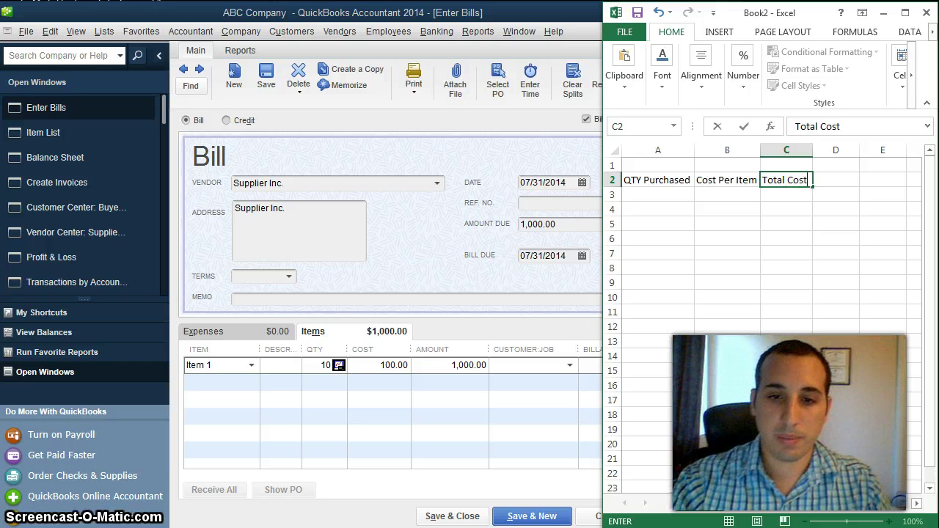
key(Return)
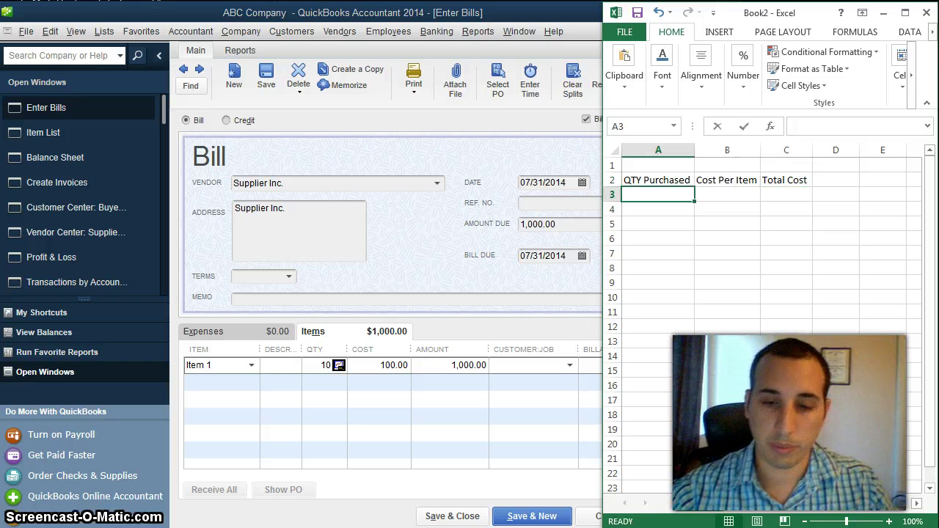
Enter 10 in A3, 100 in B3 and the total formula =A3*B3 in C3.
text(10)
key(Tab)
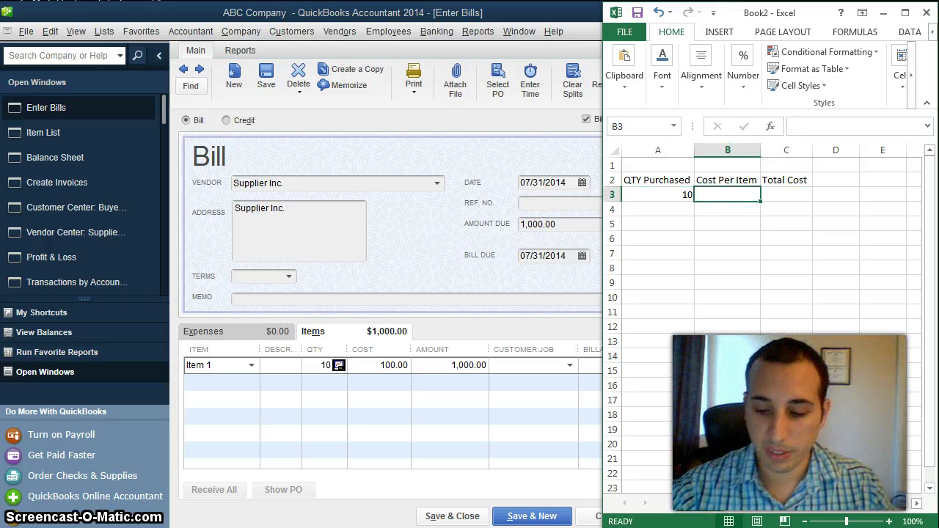
text(100)
key(Tab)
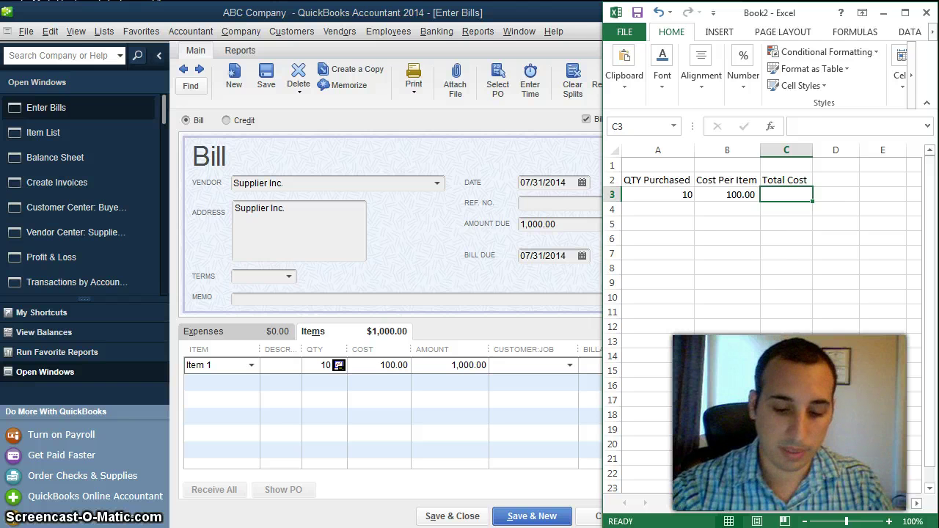
text(=)
click(658, 195)
text(*)
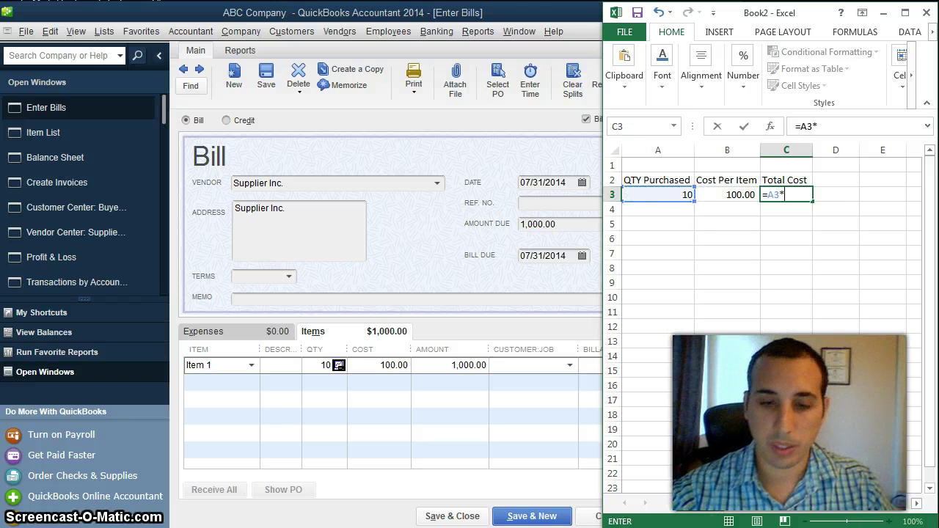
key(Right)
key(Left)
key(Left)
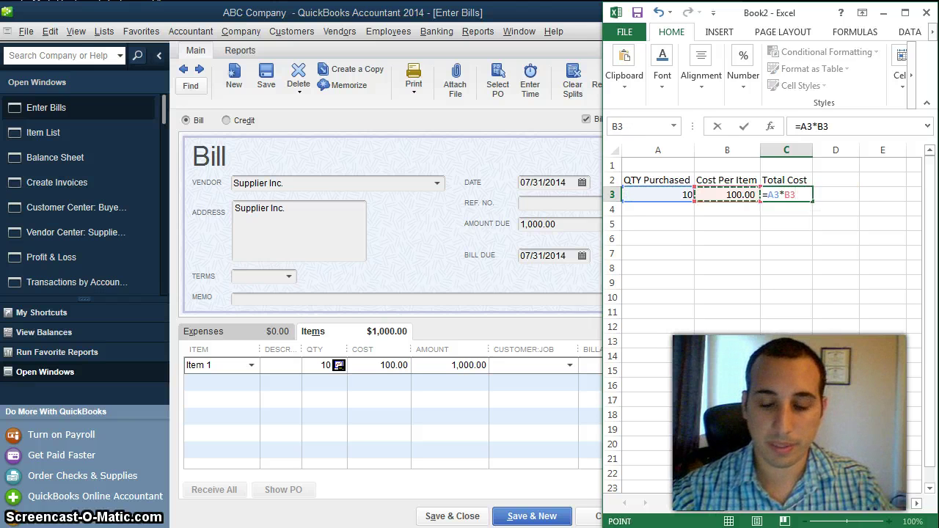
key(Return)
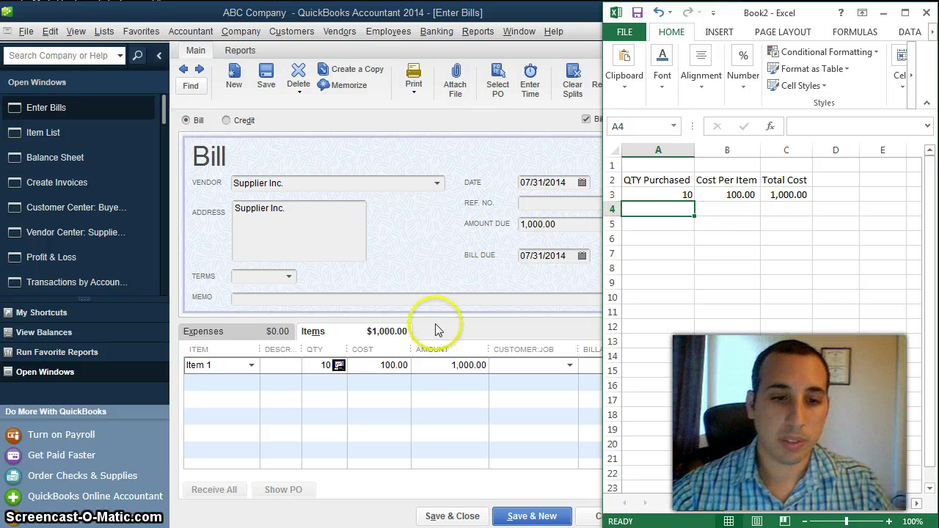
click(436, 391)
Save the bill and compare the Balance Sheet's 1,000.00 Inventory Asset with the Excel table.
click(452, 516)
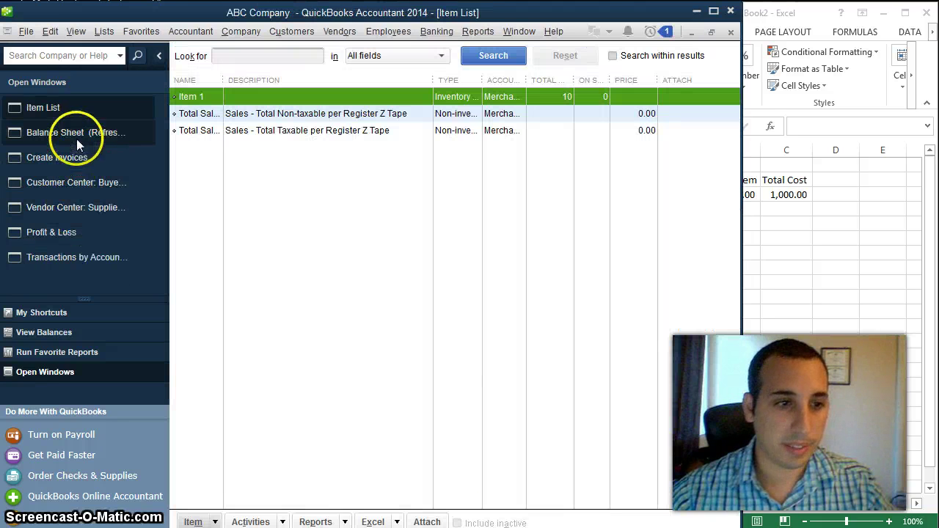
click(75, 133)
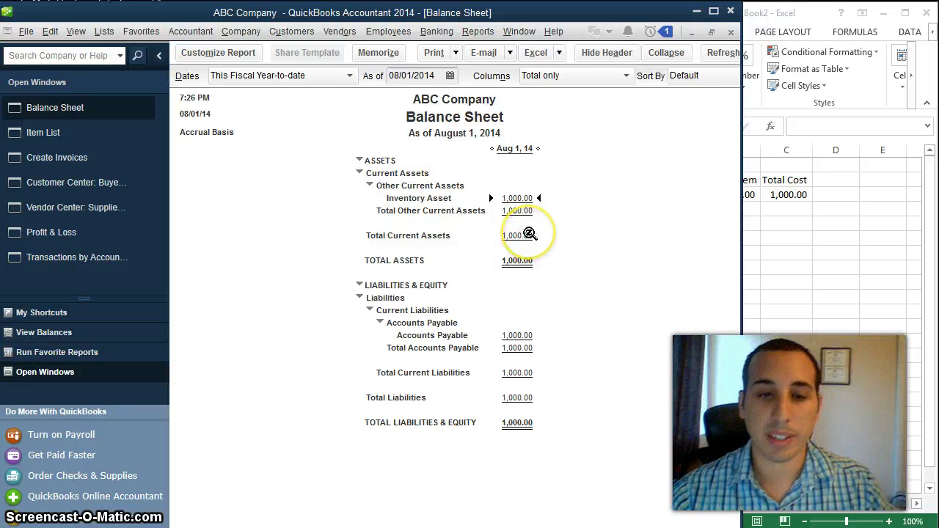
click(774, 247)
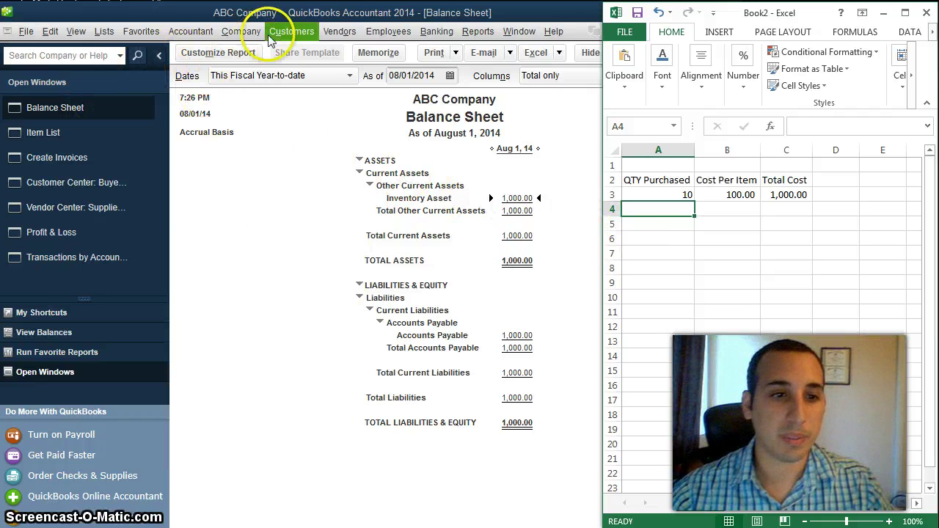
click(291, 31)
Start a new vendor bill from Vendors > Enter Bills for Supplier Inc.
mouse_move(321, 39)
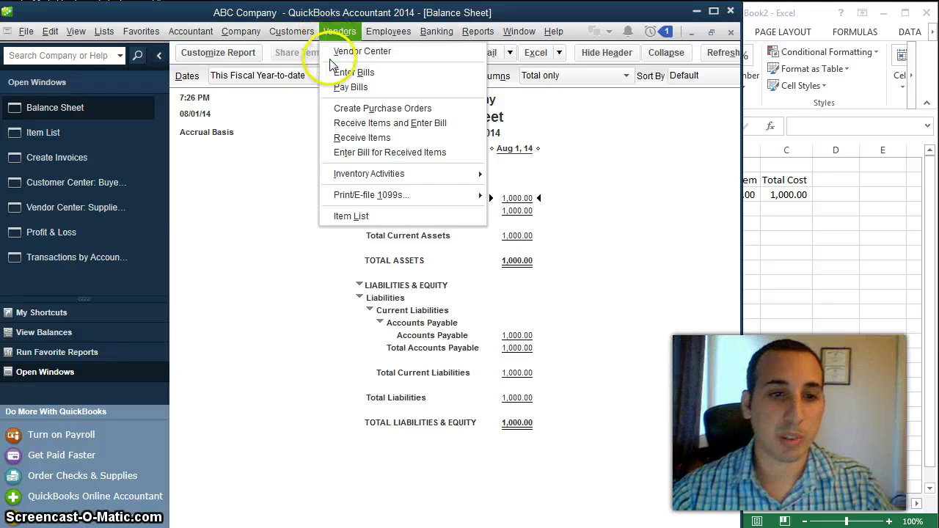
click(334, 70)
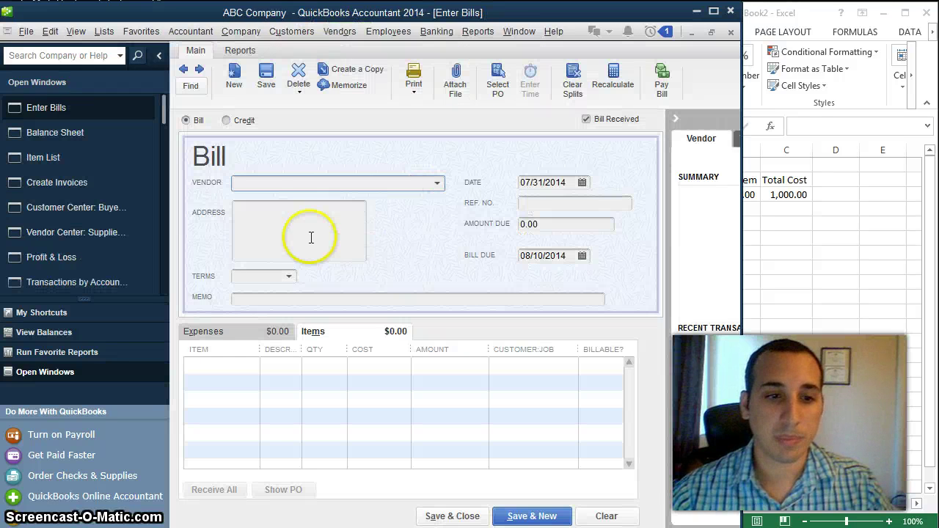
text(Supplier Inc.)
key(Tab)
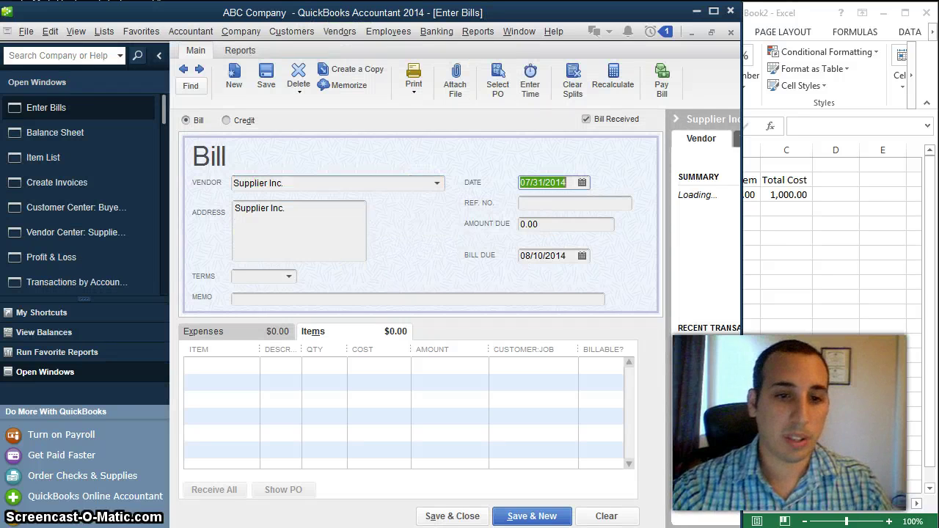
key(Tab)
key(Tab)
key(Tab)
key(Tab)
key(Tab)
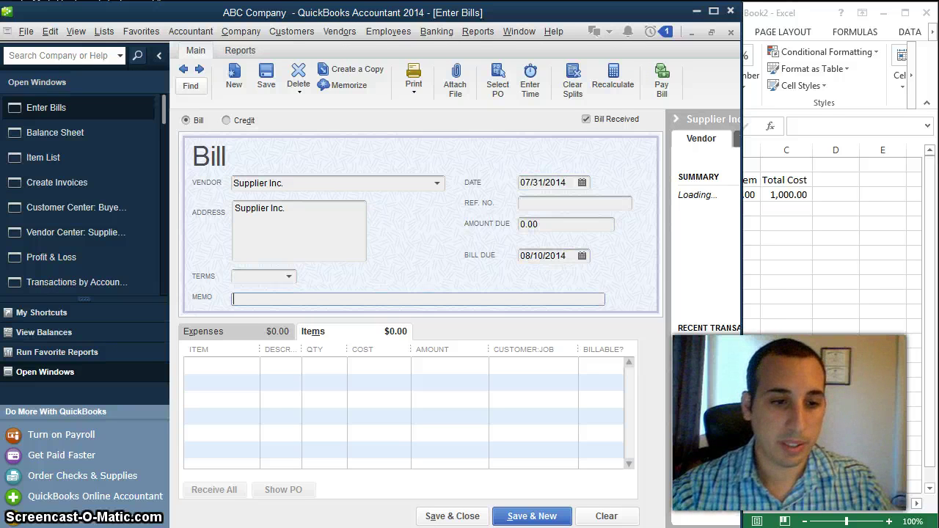
Add Item 1 with quantity 10 at cost 200.00 and save the bill.
text(i)
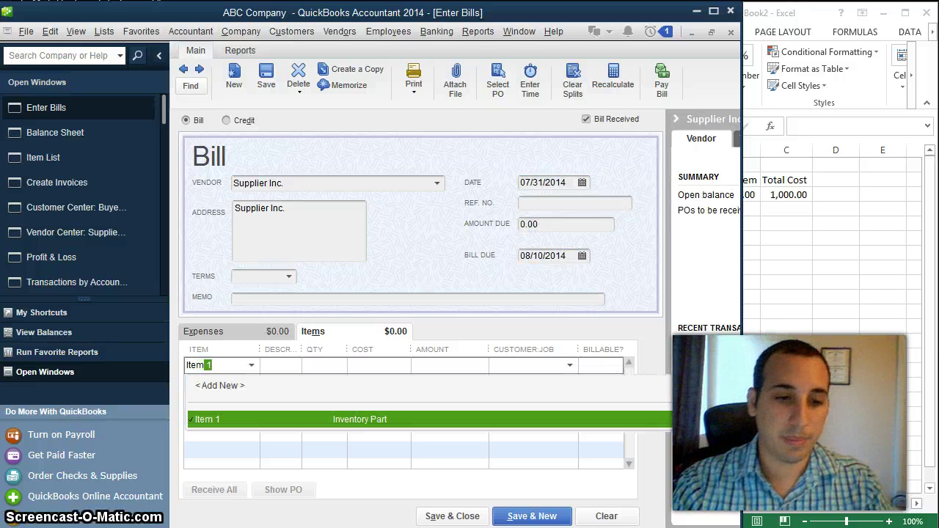
key(Tab)
key(Tab)
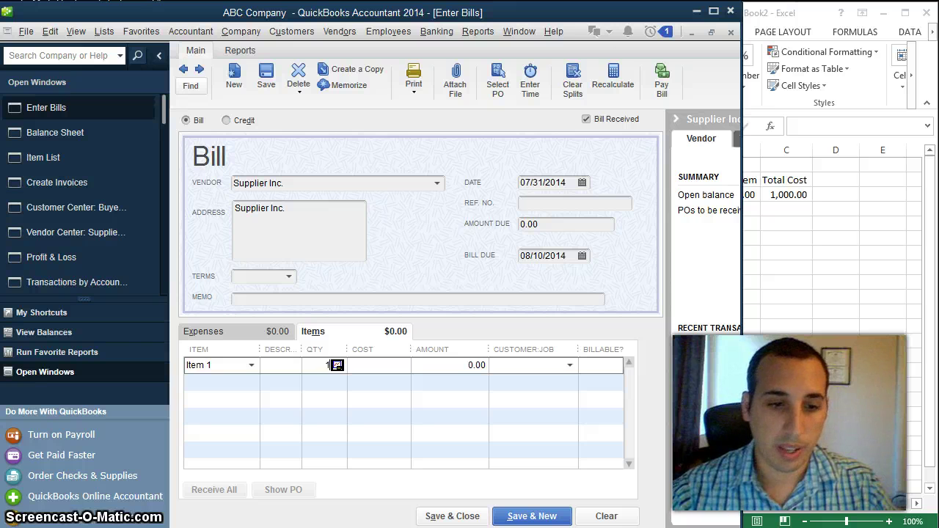
text(10)
key(Tab)
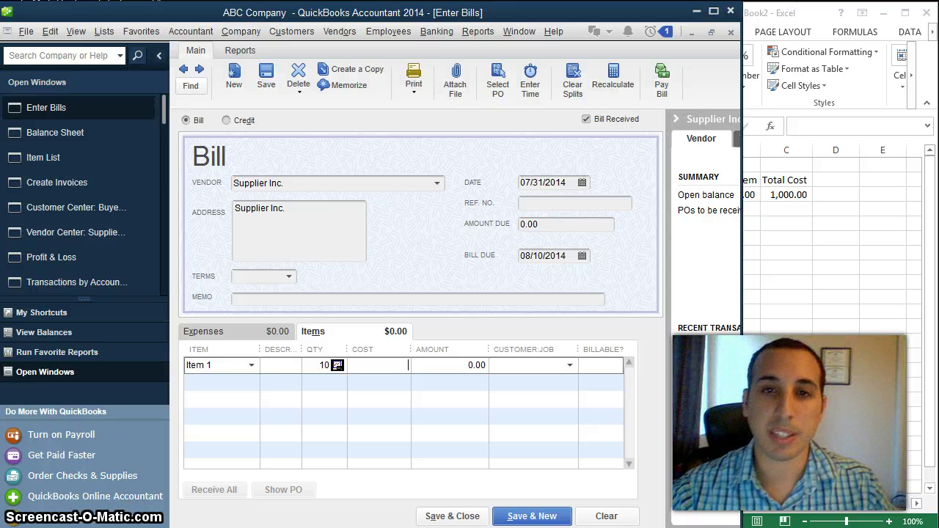
text(200)
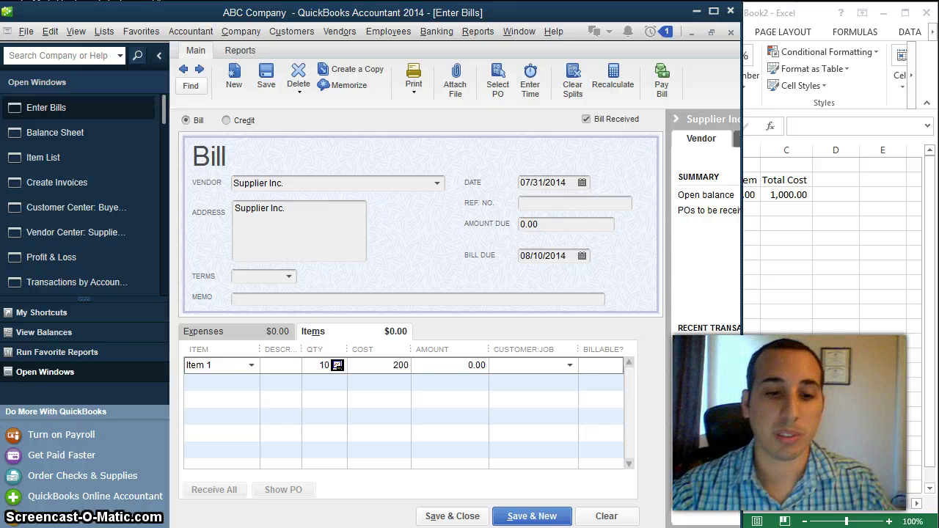
key(Tab)
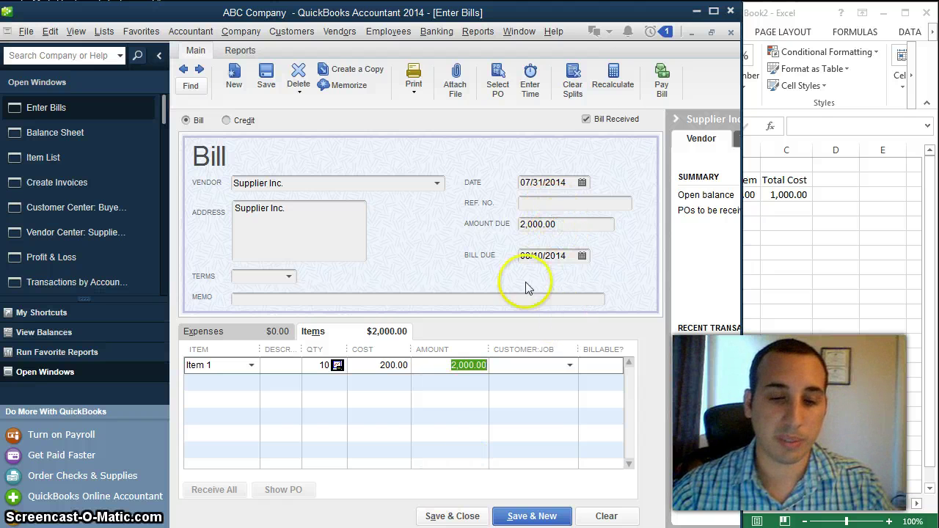
click(449, 516)
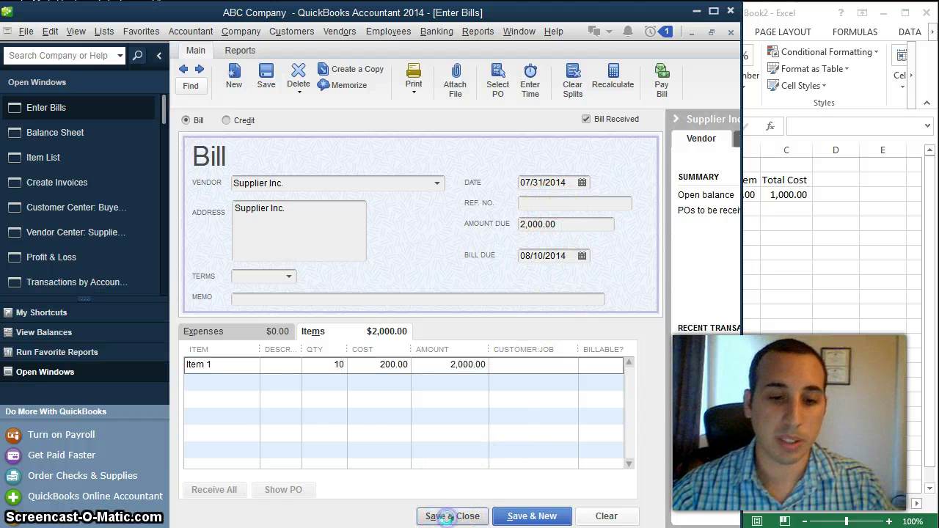
click(778, 315)
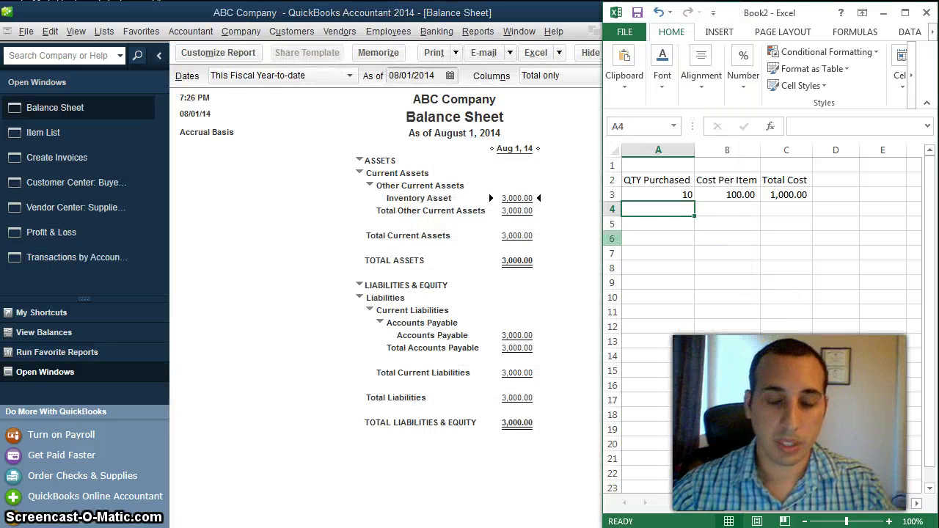
Enter quantity 10 in A4 and cost 200 in B4.
text(10)
key(Tab)
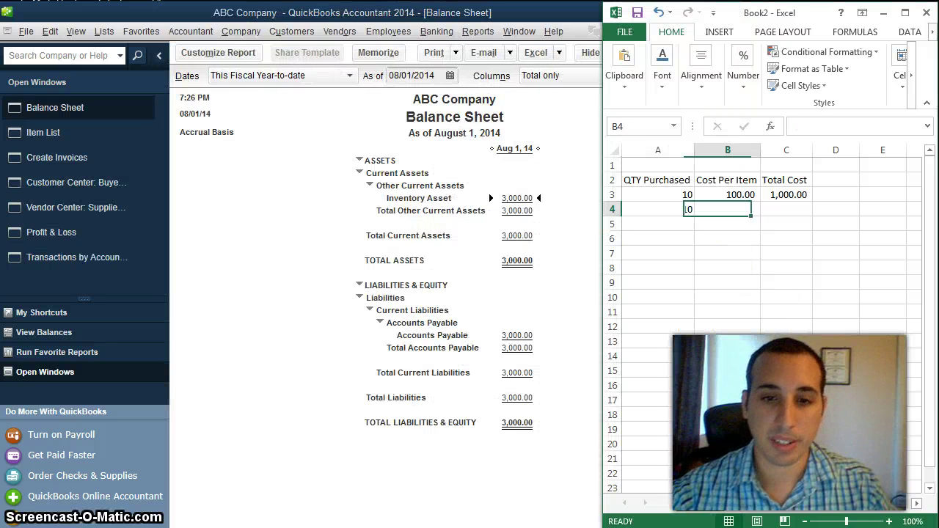
key(BackSpace)
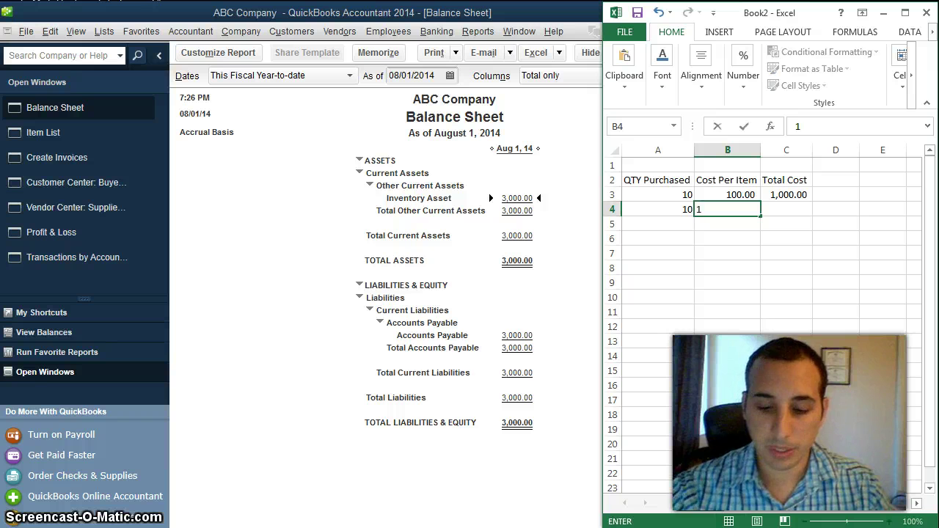
text(200)
key(Tab)
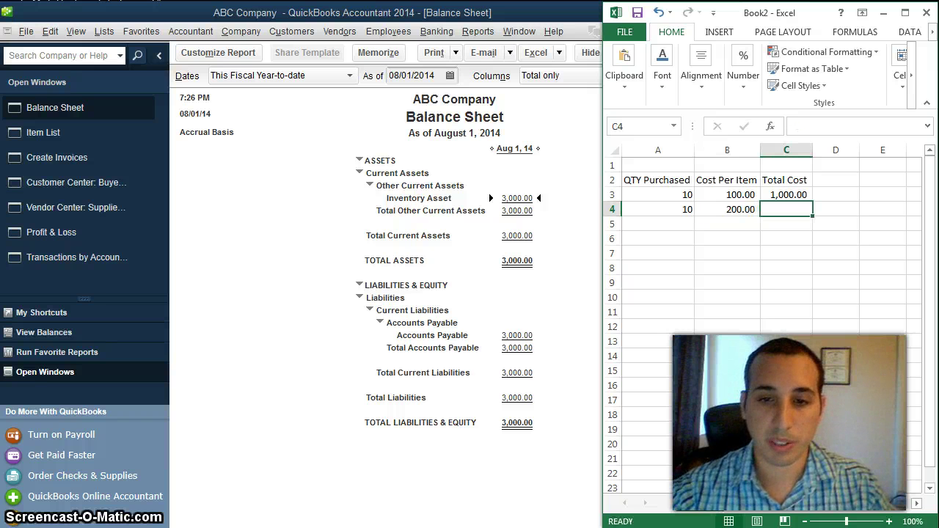
Copy the C3 total formula into C4, giving =A4*B4 and 2,000.00.
key(Up)
key(ctrl+c)
key(Down)
key(ctrl+v)
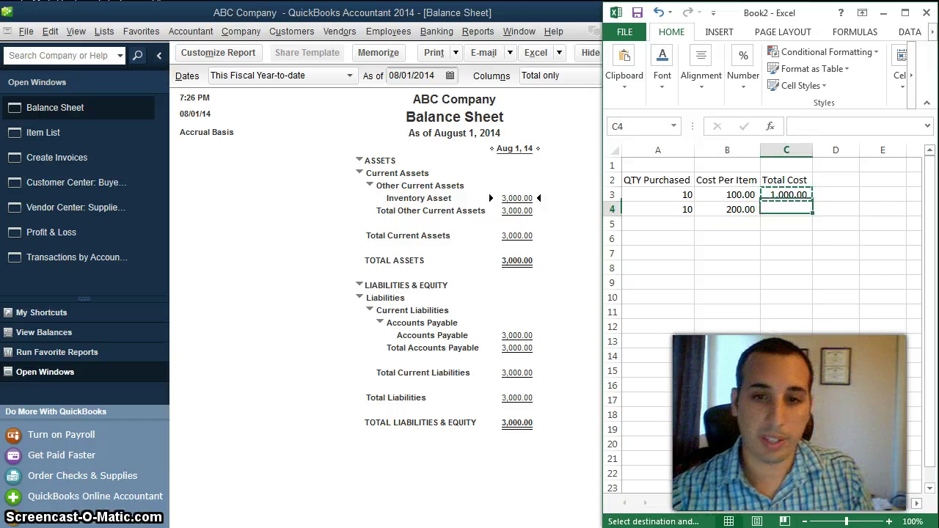
click(727, 224)
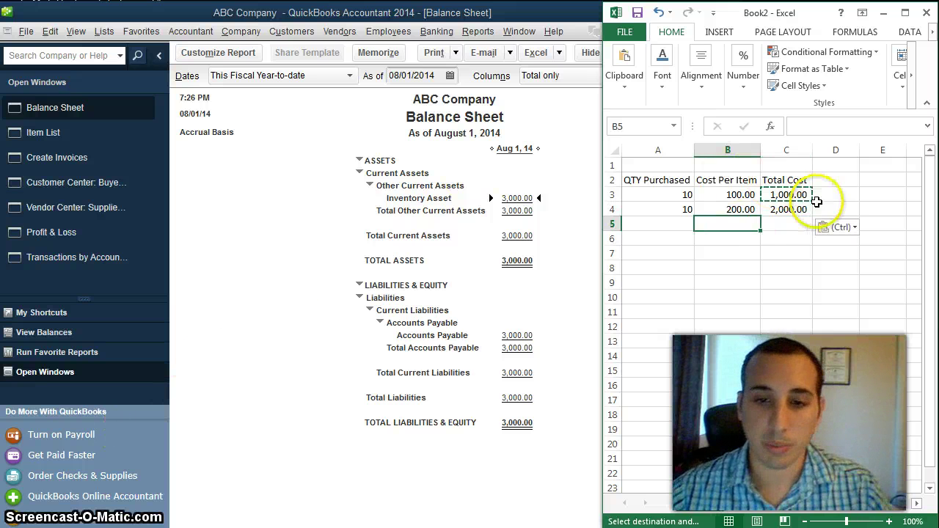
click(786, 212)
click(678, 236)
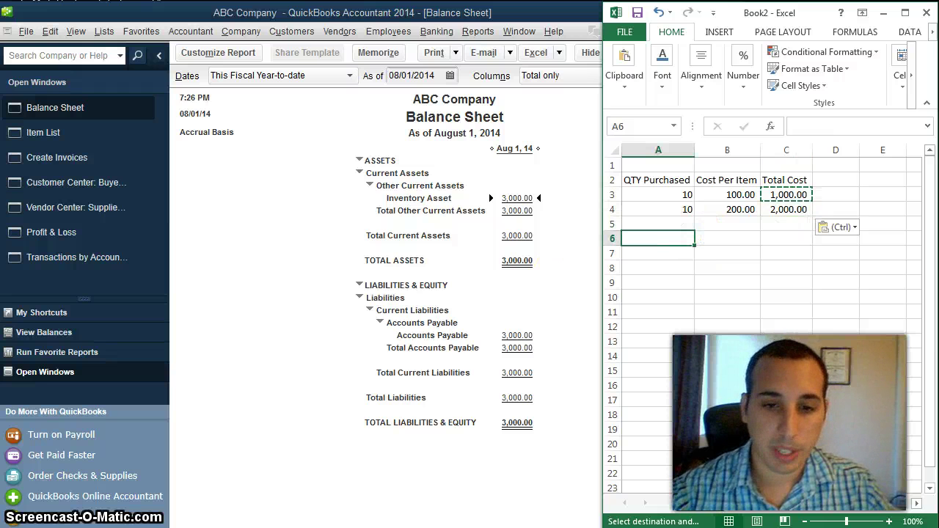
text(+)
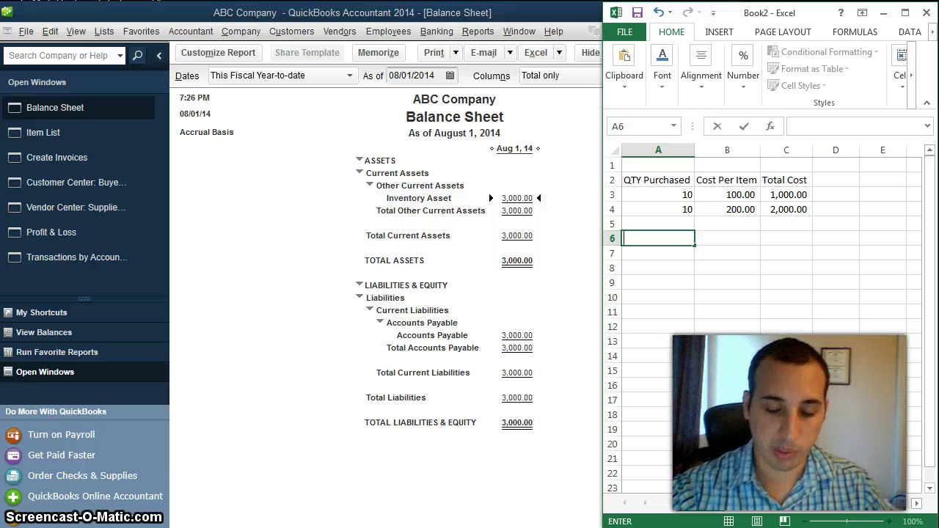
Sum the quantities in A6 with AutoSum, totalling 20.
key(Escape)
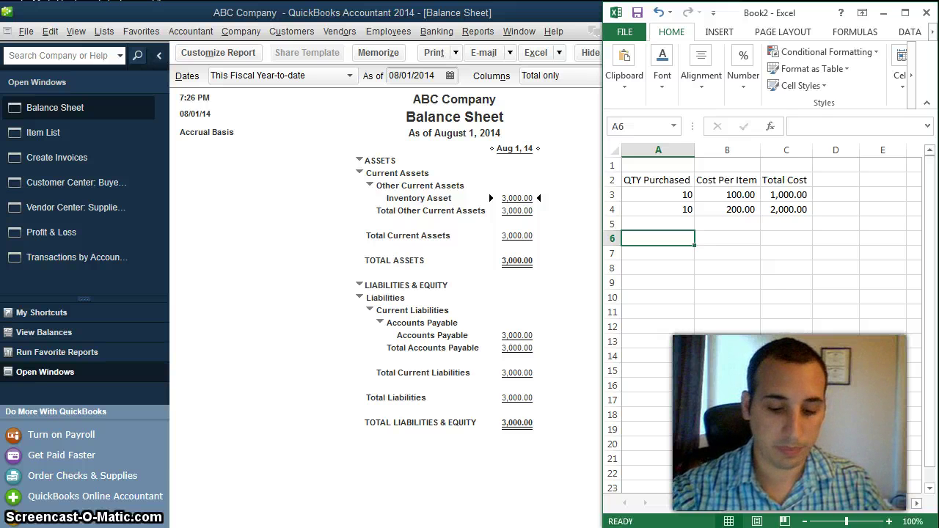
key(alt+equal)
key(Return)
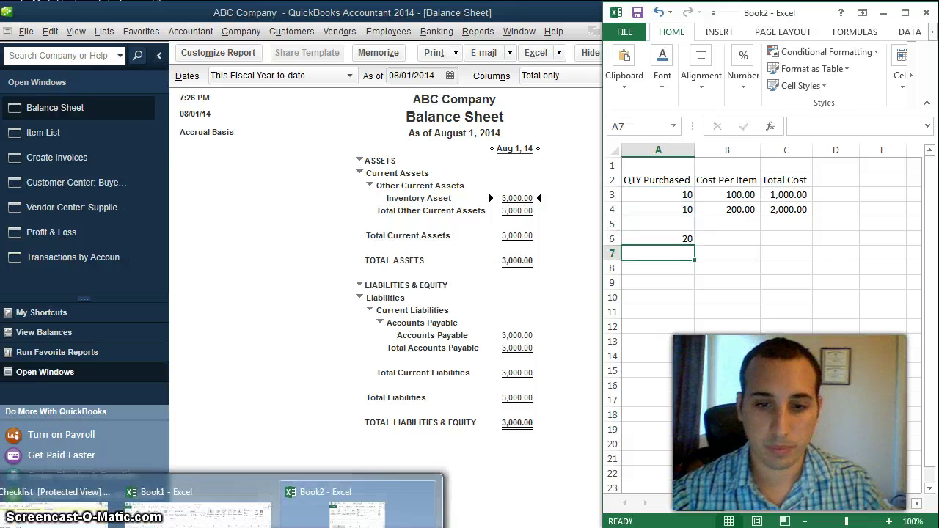
click(659, 239)
click(659, 254)
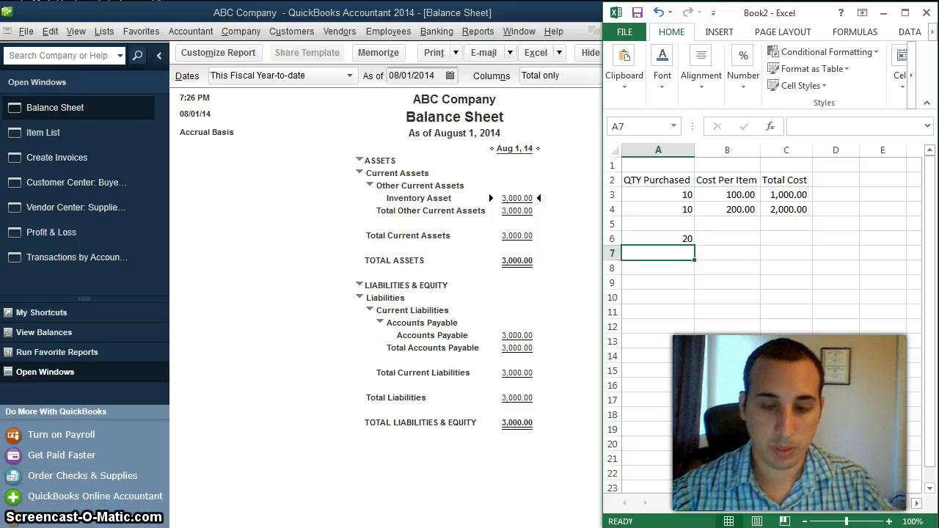
click(658, 238)
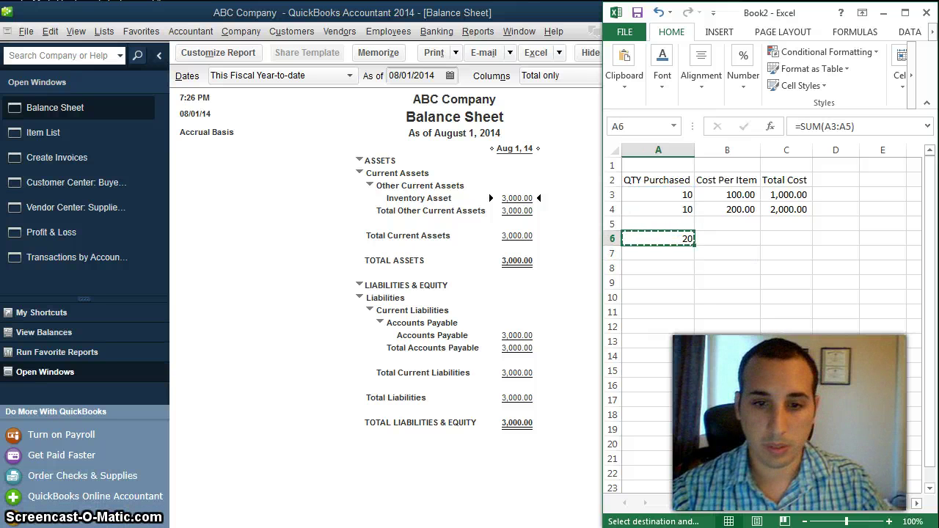
Format the B6:C6 totals as Accounting currency, showing $300.00 and $3,000.00.
drag(658, 239, 786, 239)
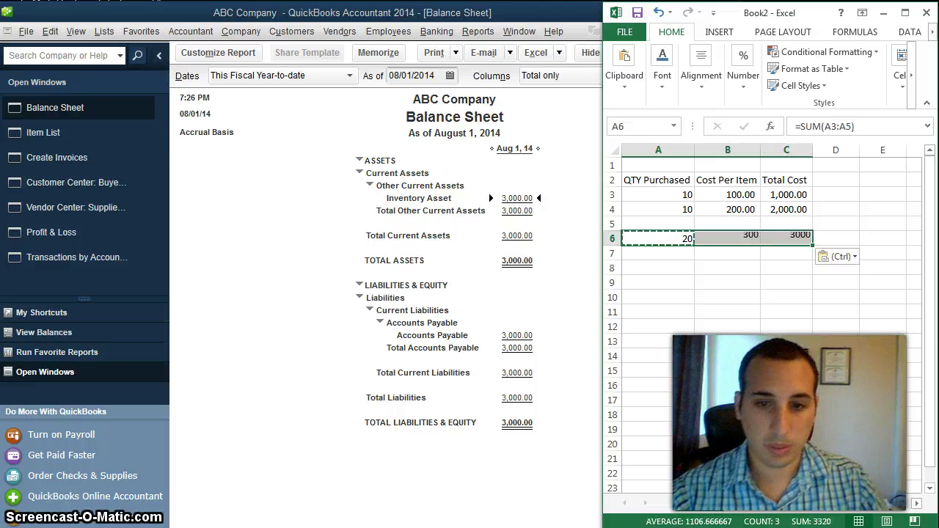
click(658, 238)
click(728, 239)
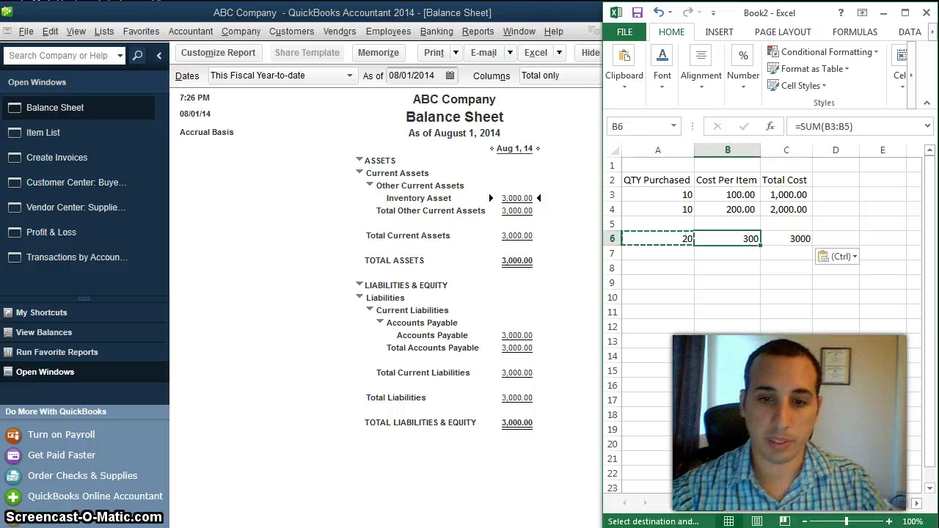
drag(728, 238, 787, 238)
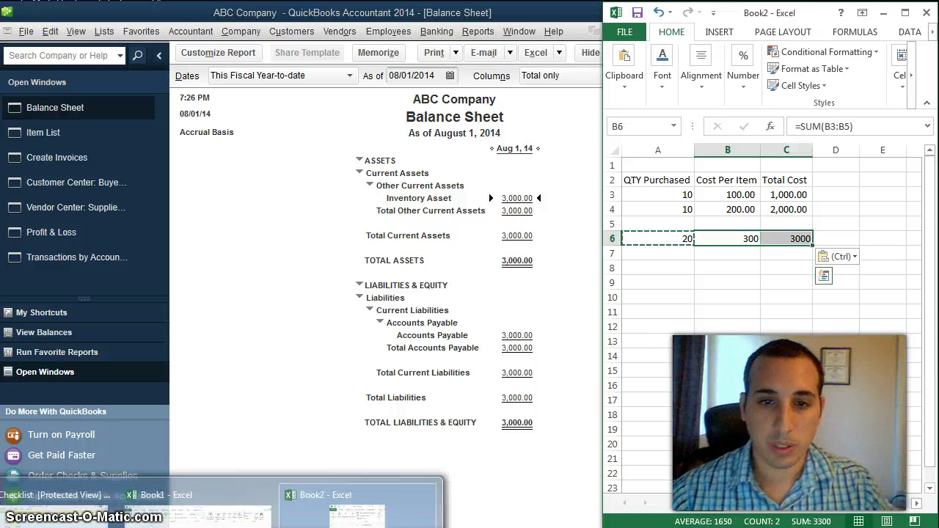
click(745, 84)
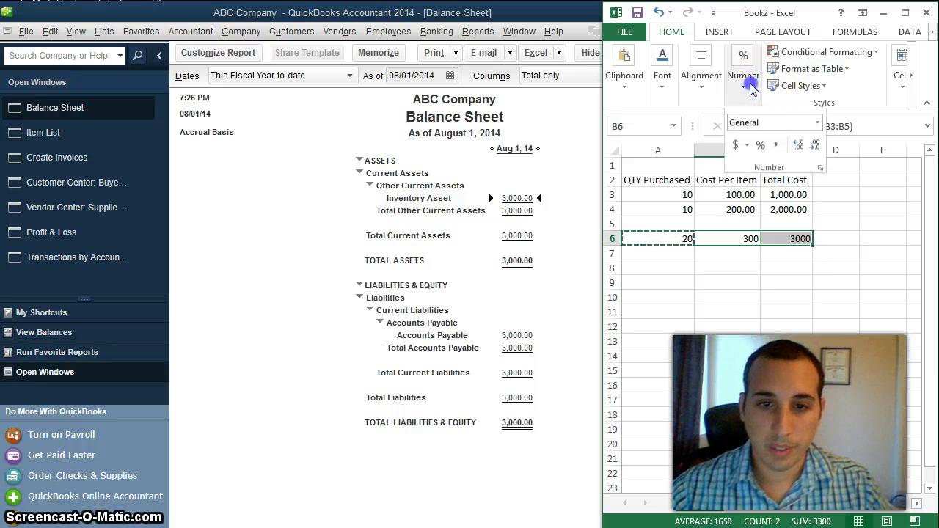
click(745, 87)
click(747, 88)
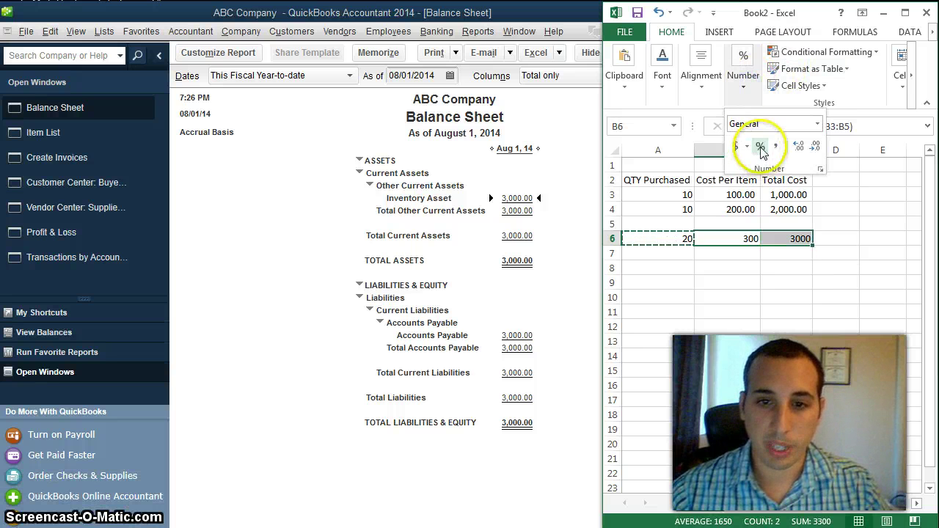
click(736, 147)
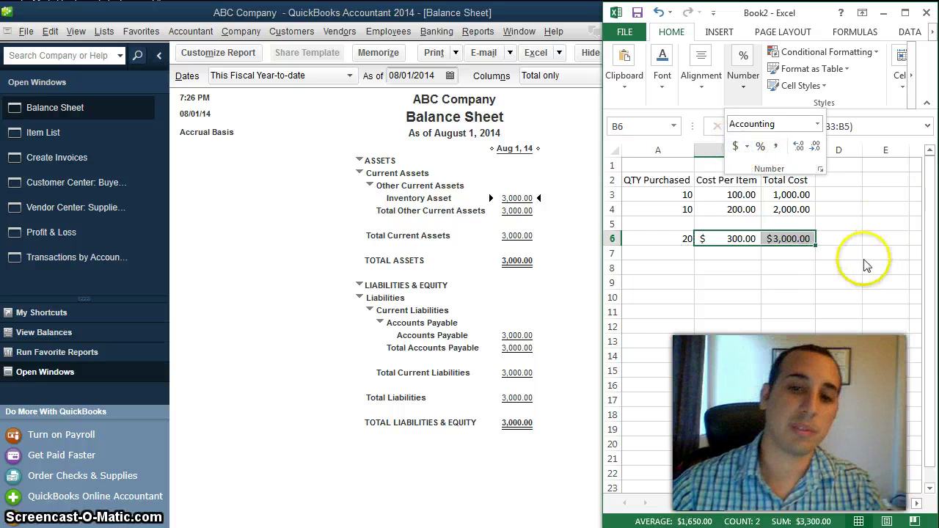
click(795, 307)
click(794, 237)
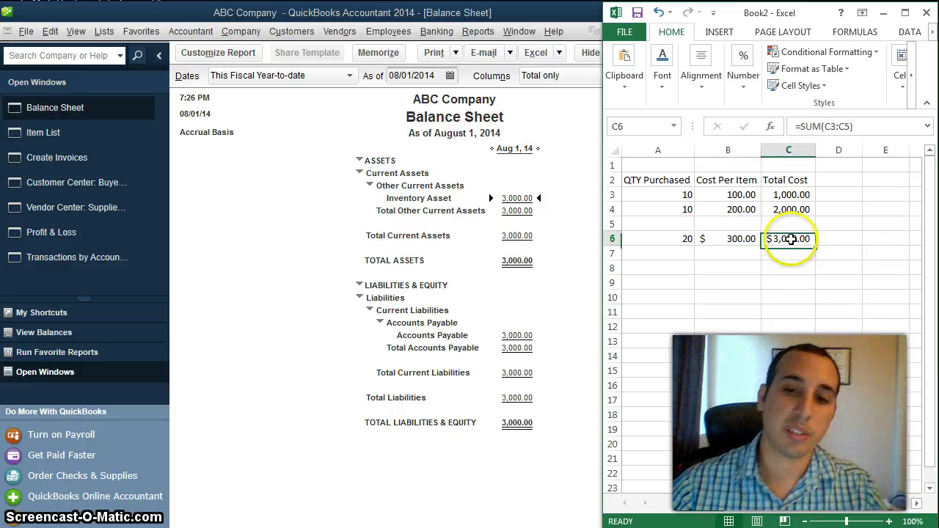
click(752, 320)
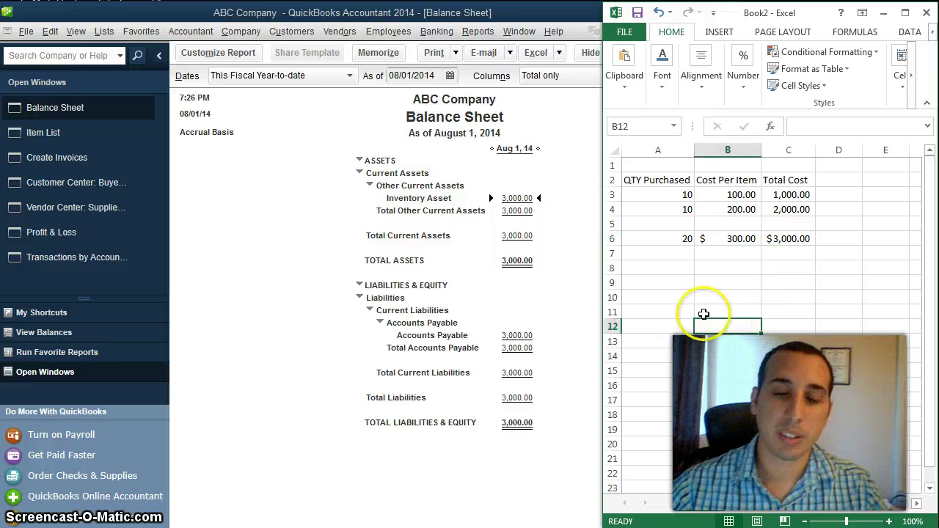
Enter =C6/A6 in A9 to compute the $150.00 average cost.
click(674, 286)
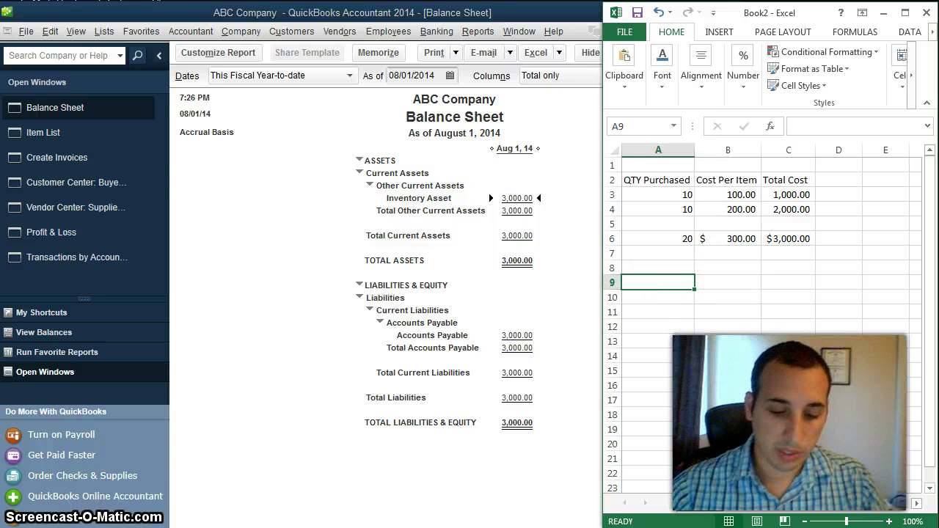
text(=)
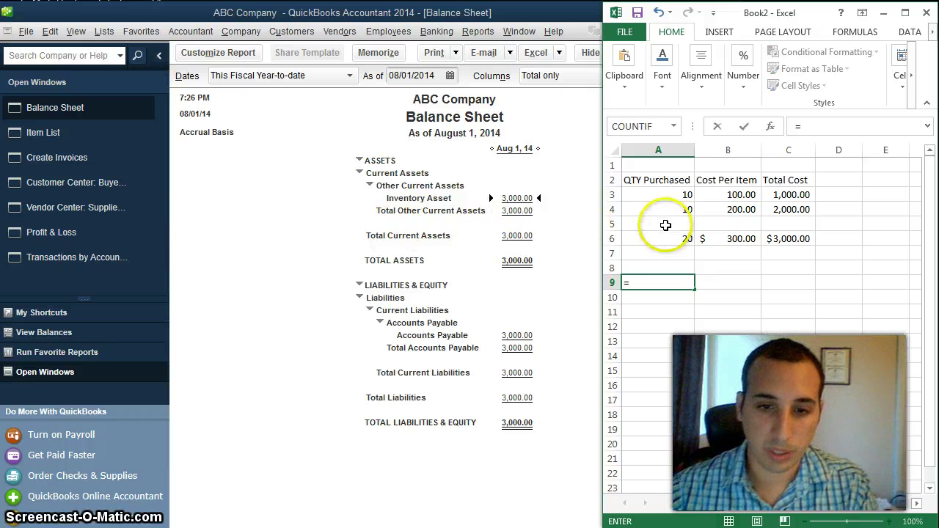
click(778, 239)
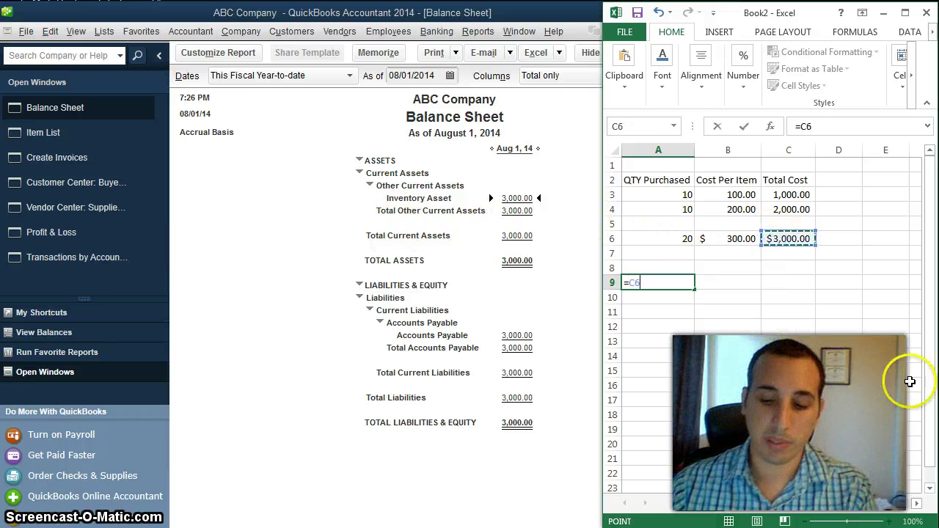
text(/)
click(692, 240)
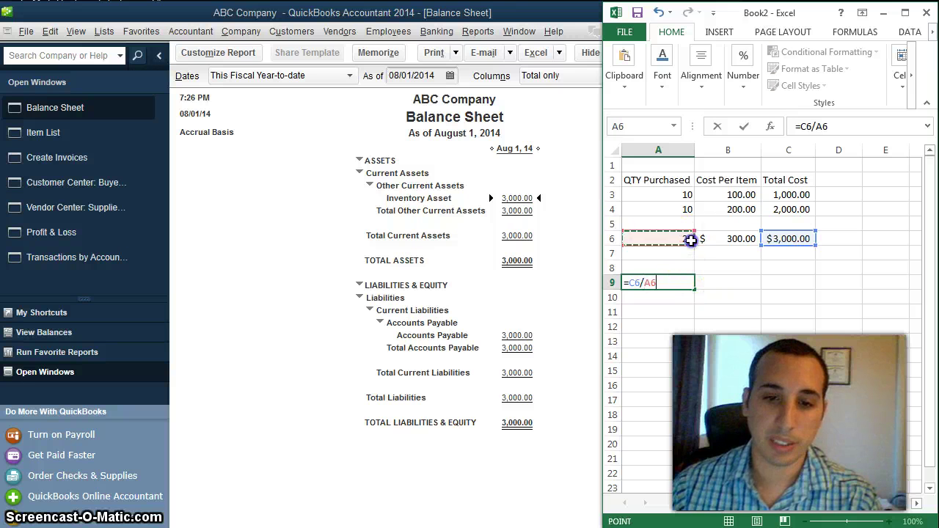
key(Return)
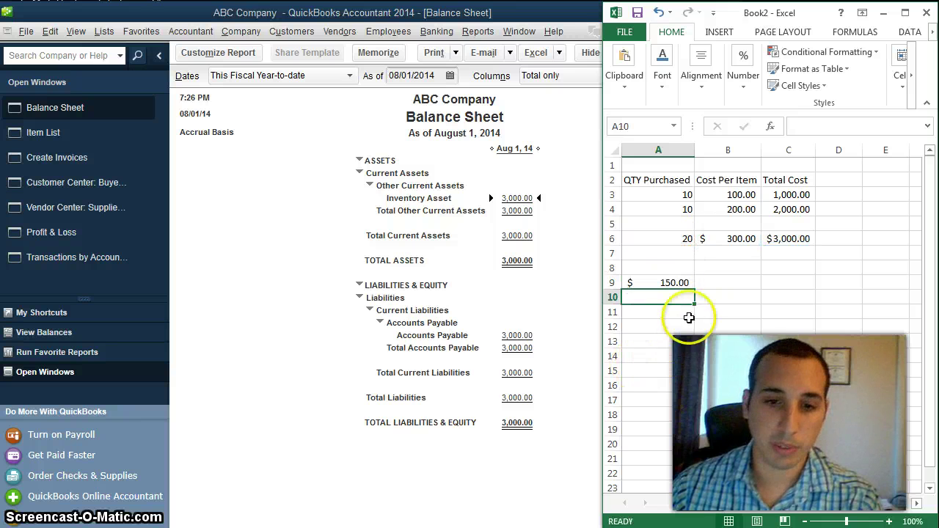
click(699, 286)
click(653, 291)
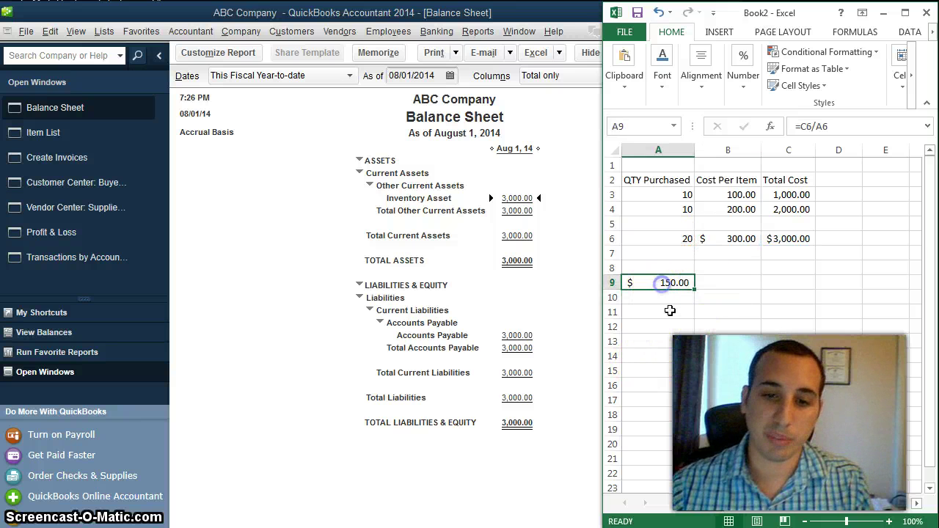
Label cell B9 'Cost Per Item'.
click(686, 328)
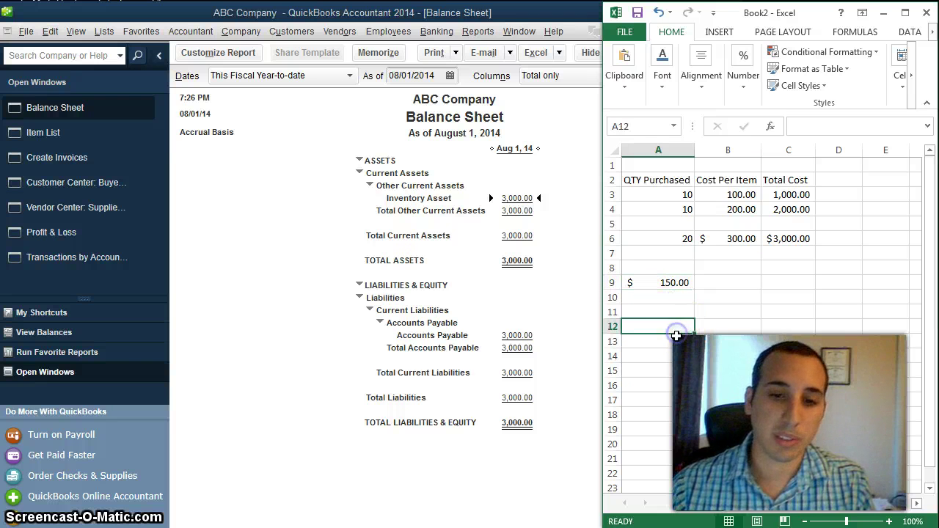
click(730, 284)
text(Cost Per Item)
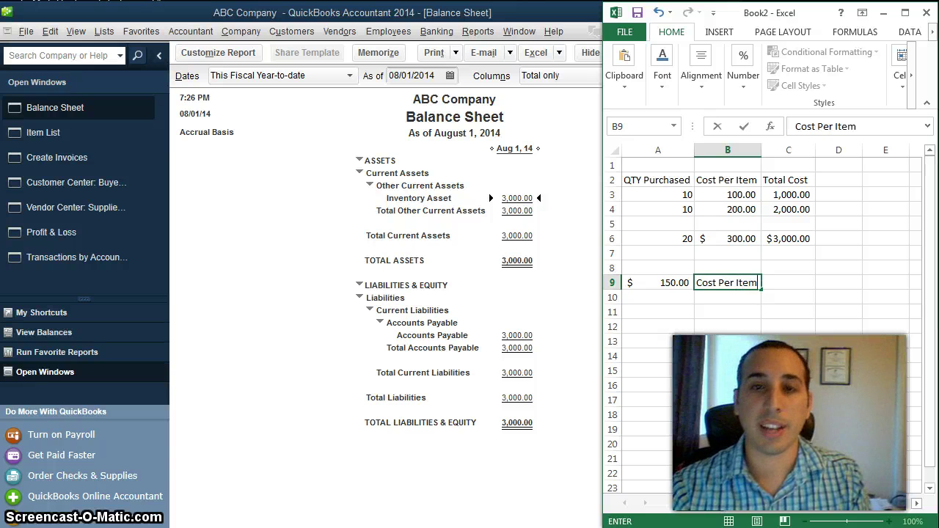
key(Return)
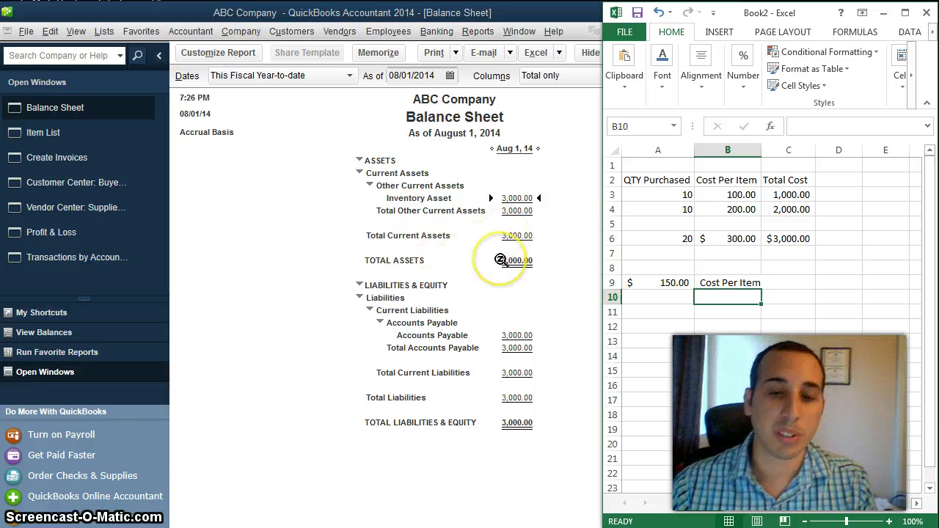
Return to the QuickBooks Balance Sheet, now at 3,000.00, and show the Customers menu.
click(529, 288)
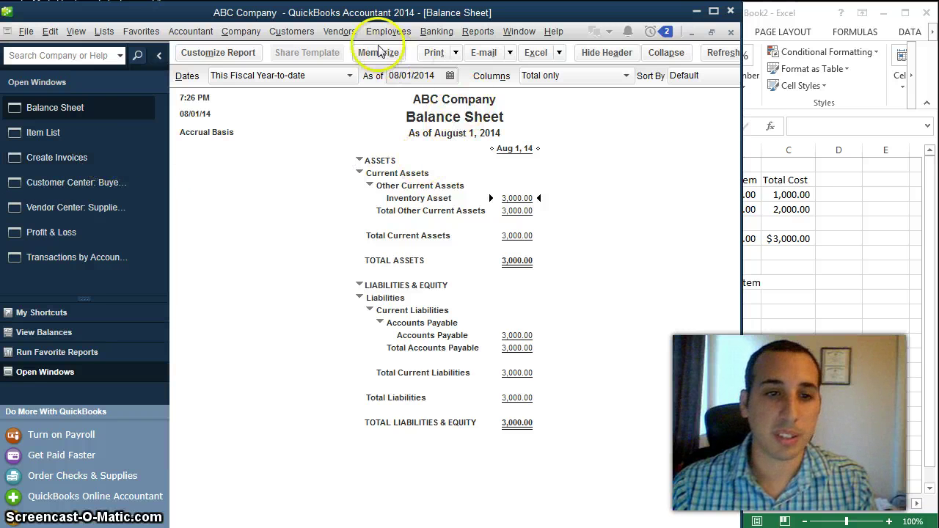
click(291, 31)
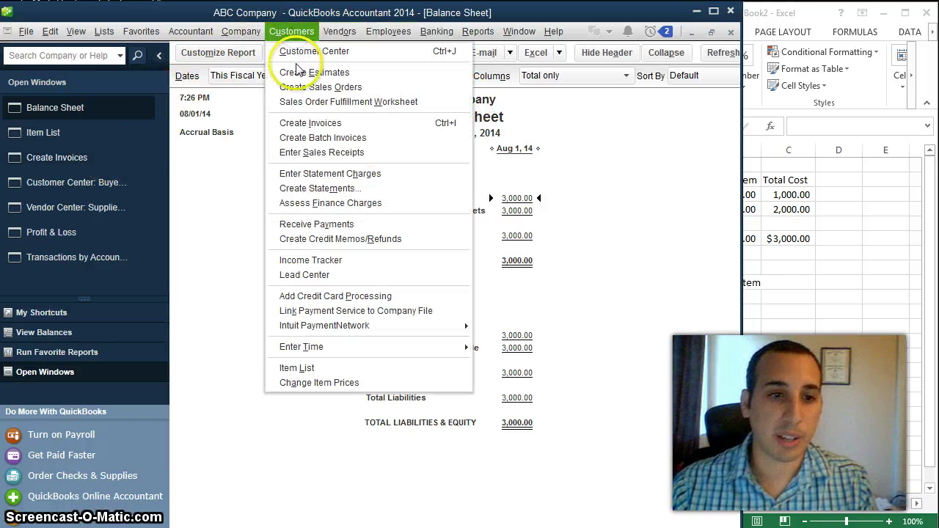
Start a new invoice to Buyer Inc. with a line for 10 of Item 1.
click(315, 127)
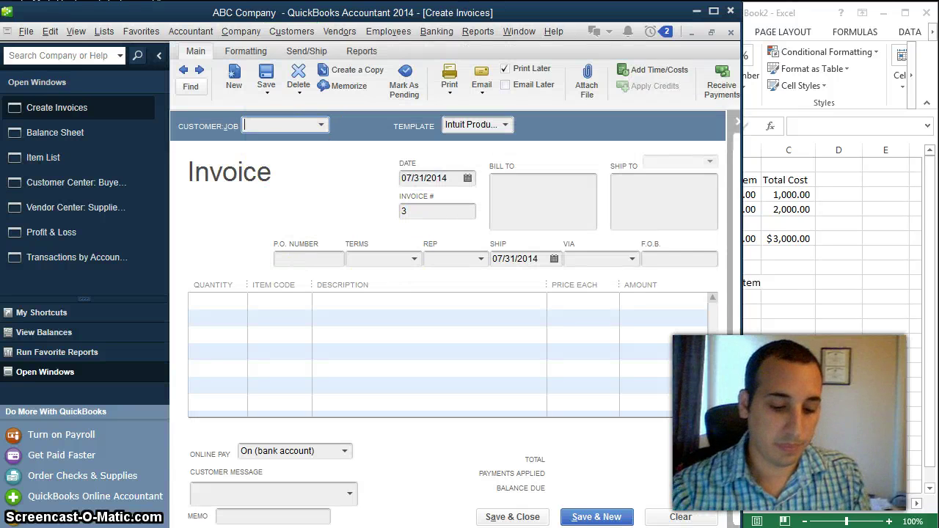
text(Buyer Inc.)
key(Tab)
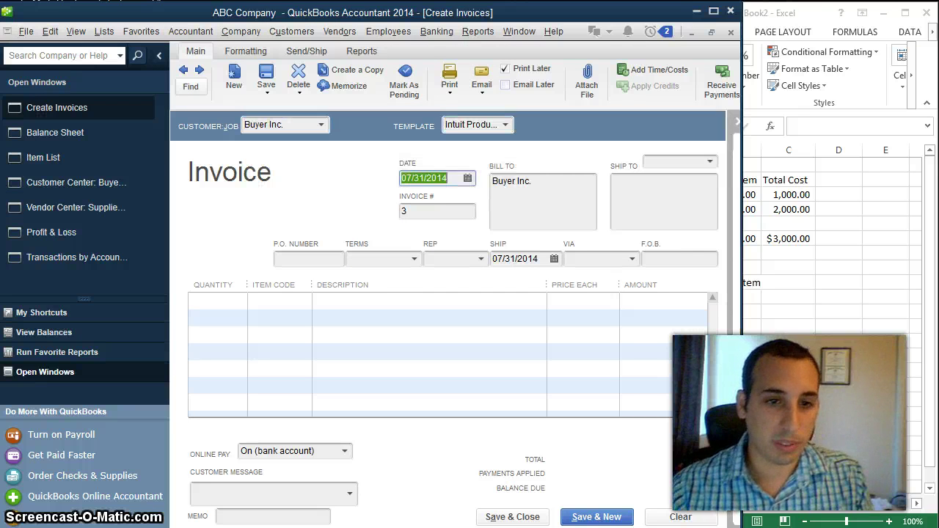
key(Tab)
key(Tab)
key(Tab)
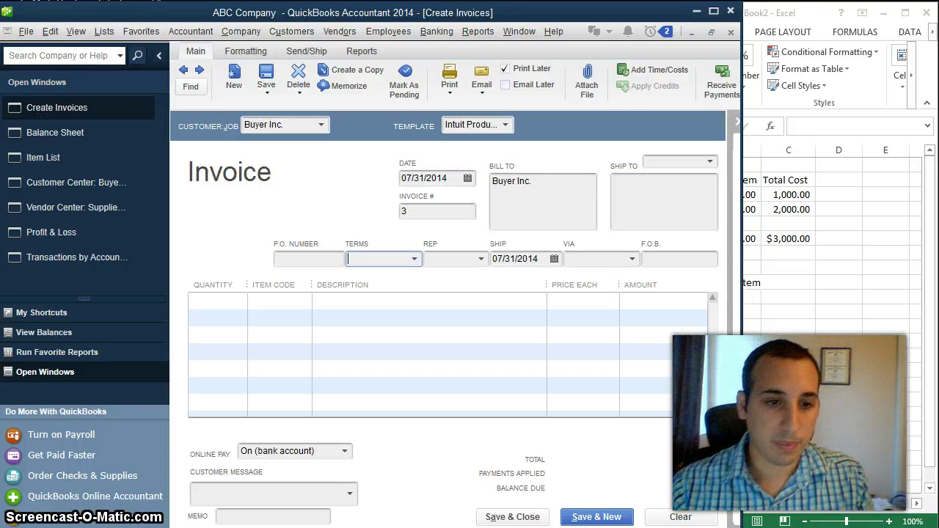
key(Tab)
key(Tab)
key(Tab)
key(Tab)
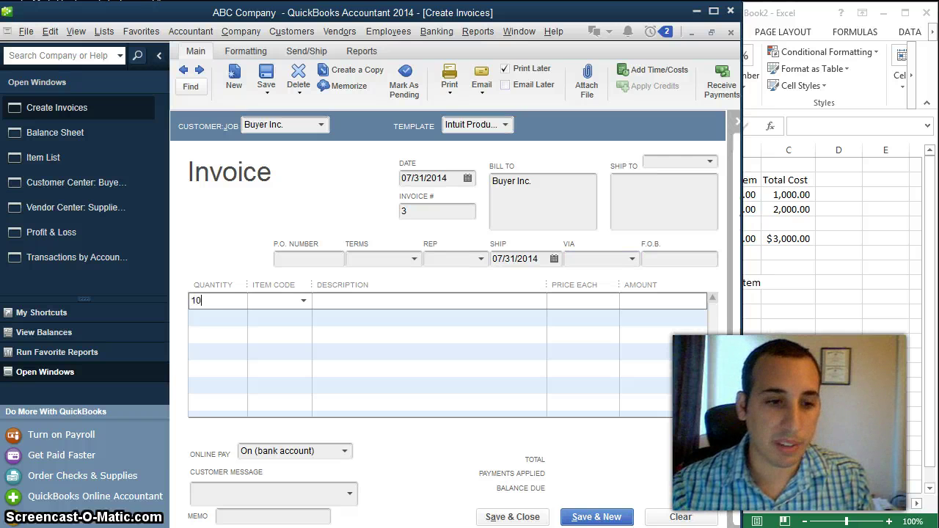
key(Tab)
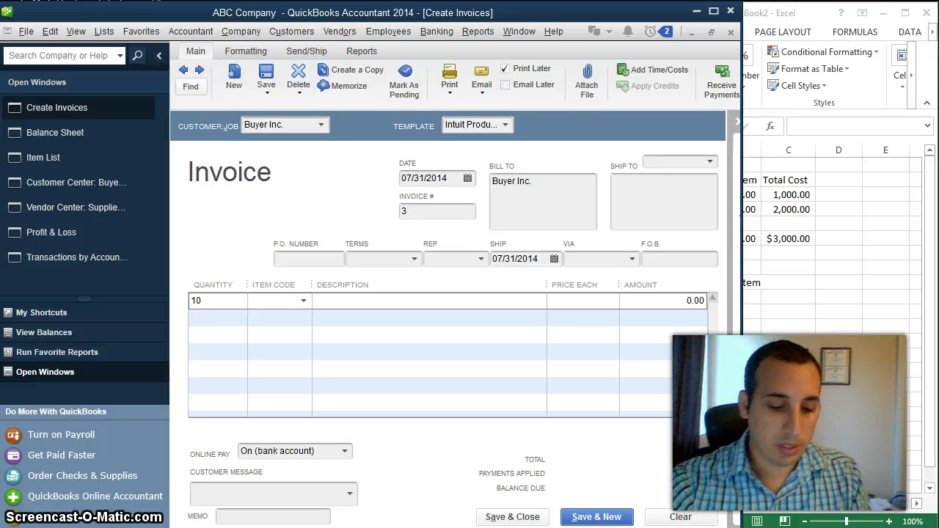
text(Item 1)
key(Tab)
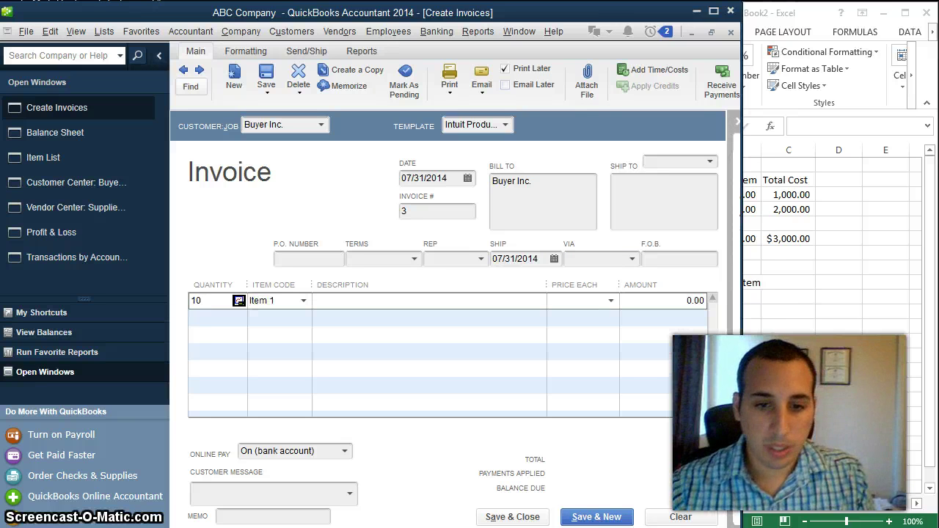
Set Item 1's price to 300.00 each for a 3,000.00 total and save the invoice.
text(3,000.00)
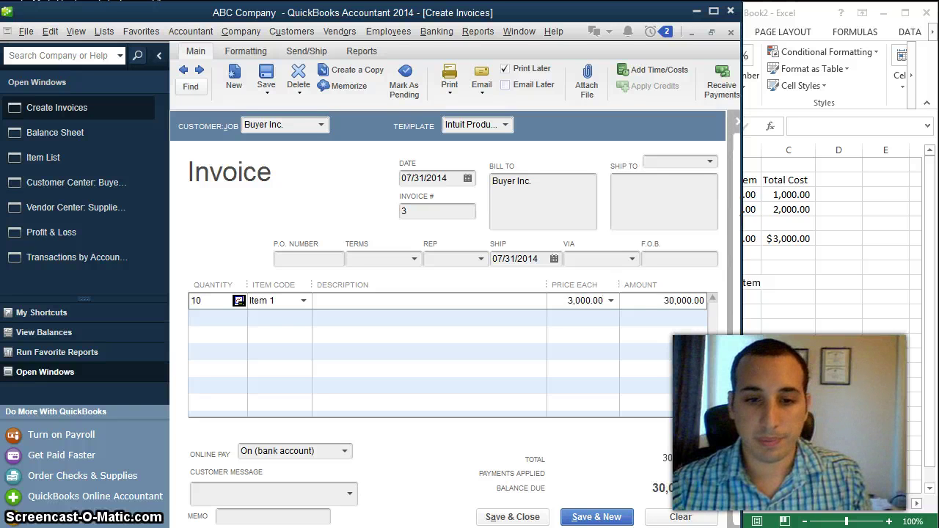
key(Tab)
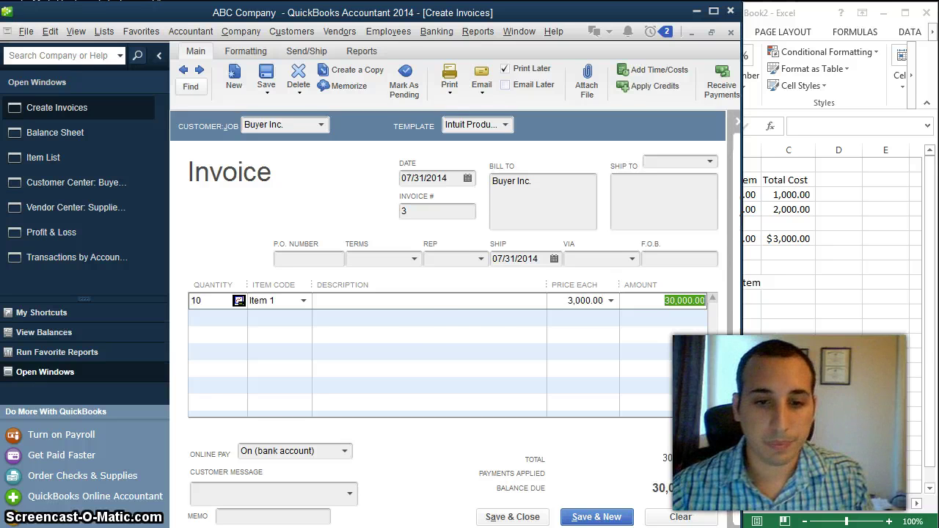
click(584, 301)
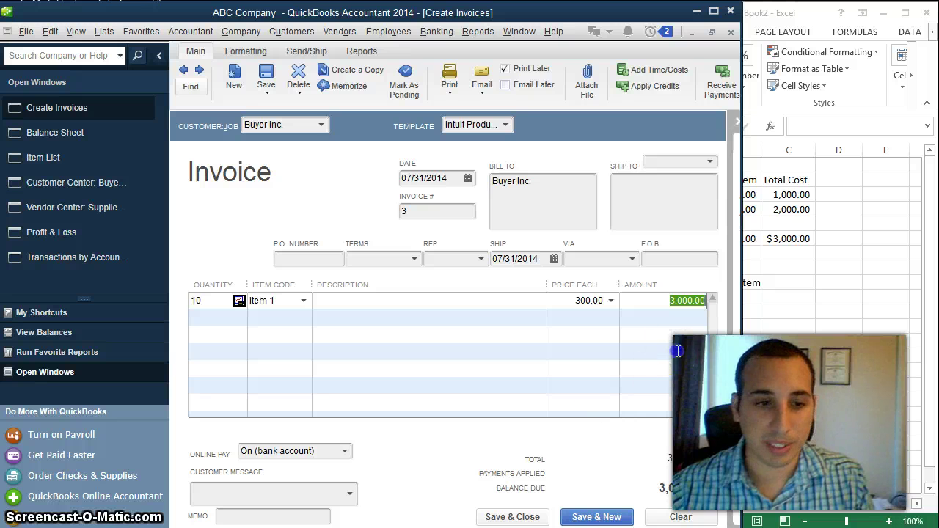
key(Tab)
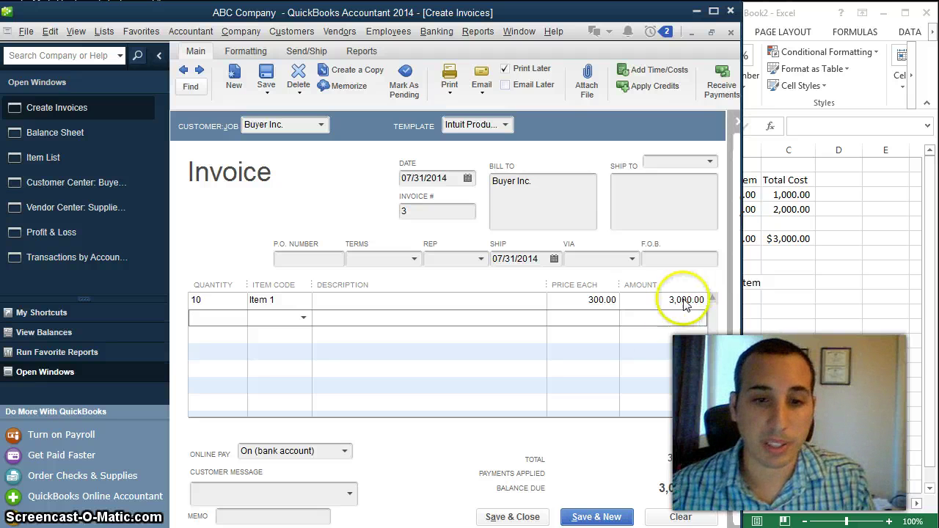
click(512, 518)
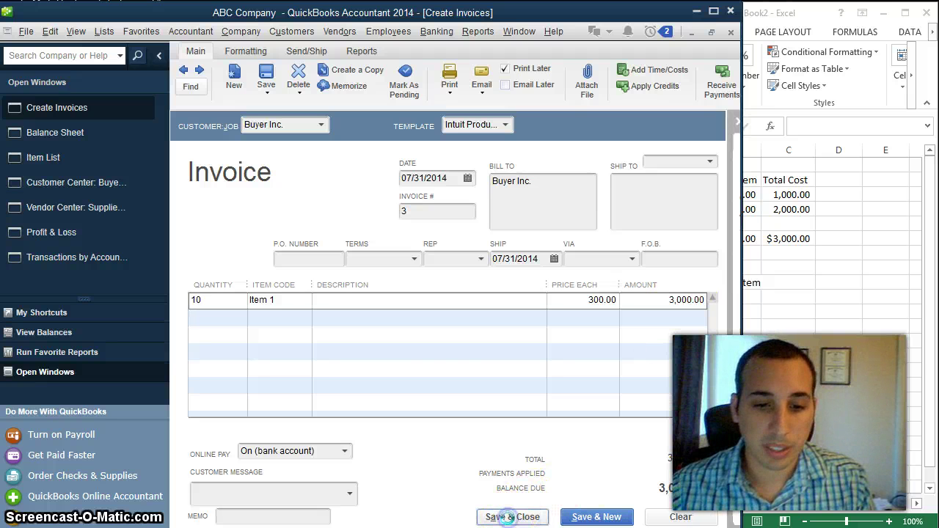
click(790, 331)
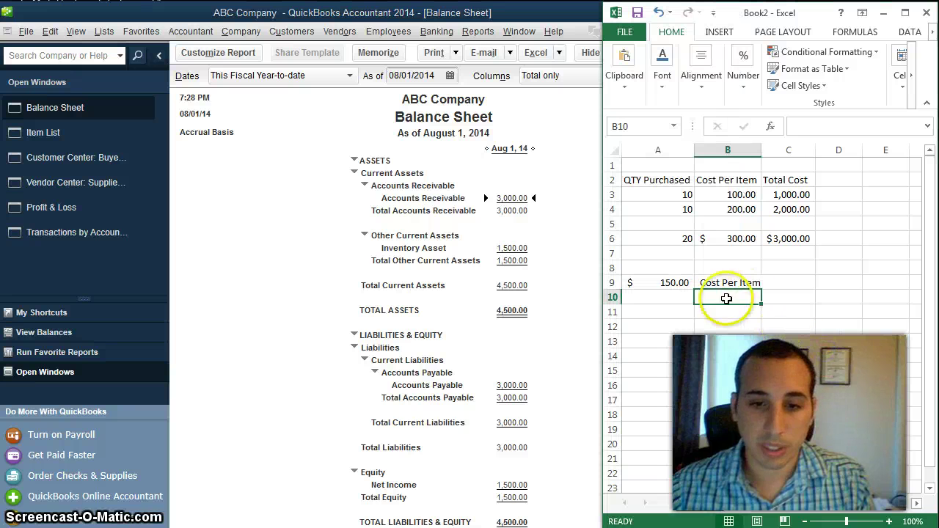
Add a Sold label in A11 with quantity 10 in B11.
click(659, 315)
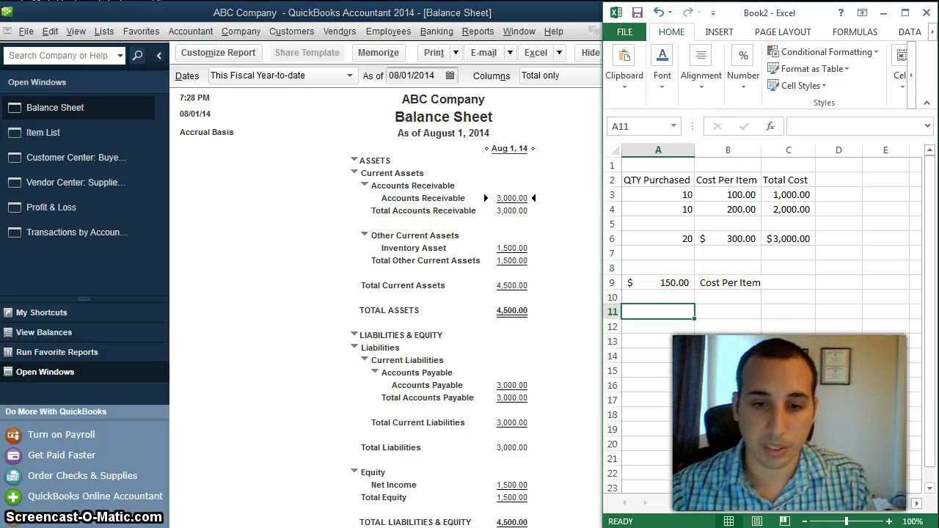
text(Sold)
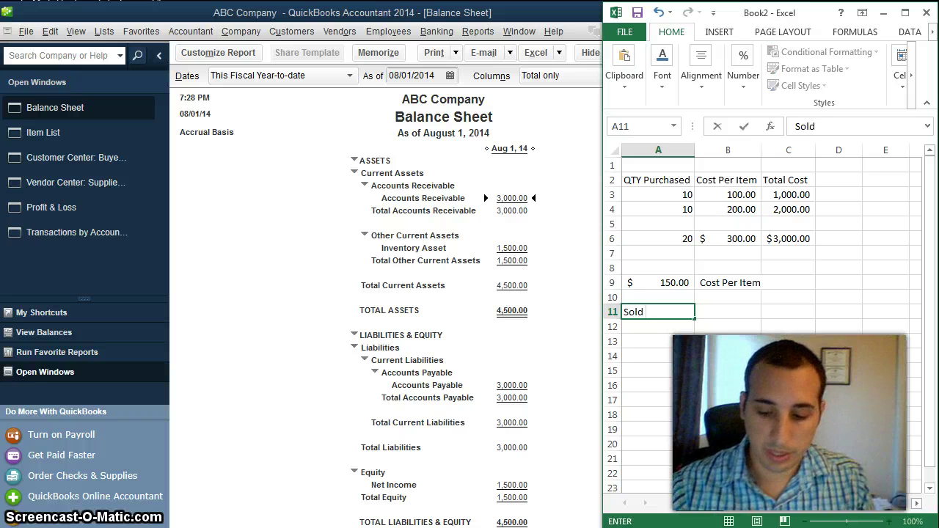
key(Tab)
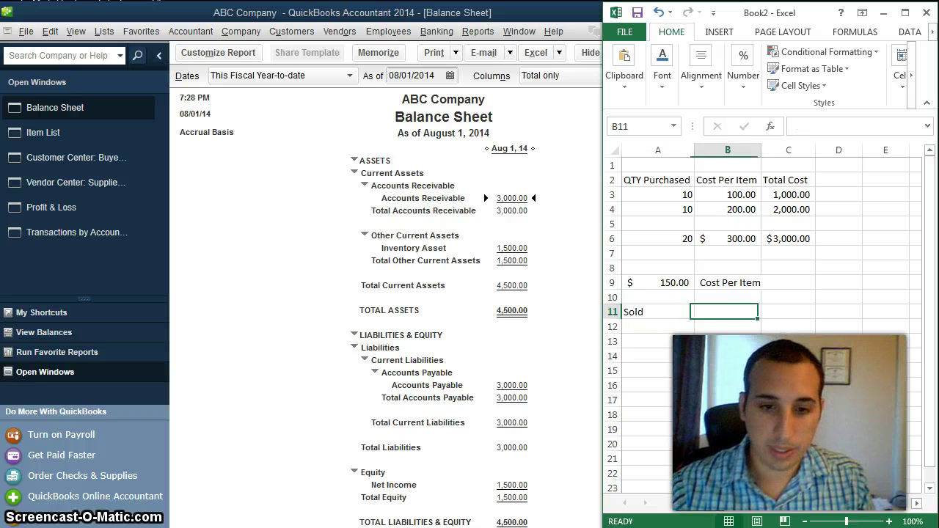
text(10)
key(Tab)
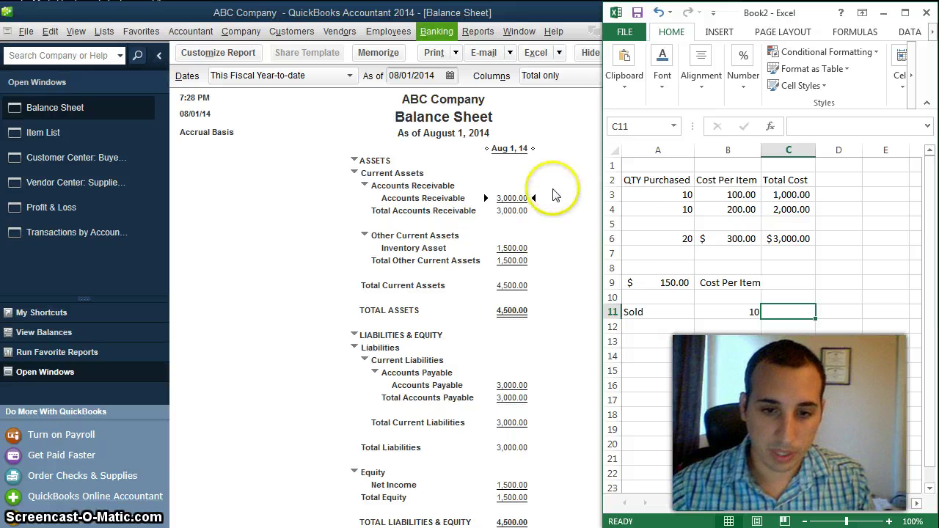
Compute the cost of the sold items in C11 with =A9*B11, giving $1,500.00.
click(653, 281)
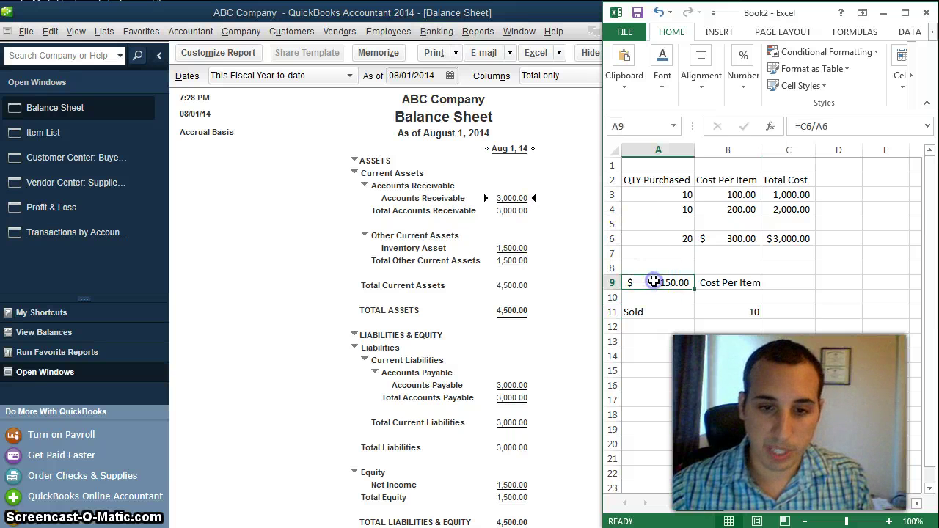
click(798, 313)
text(=)
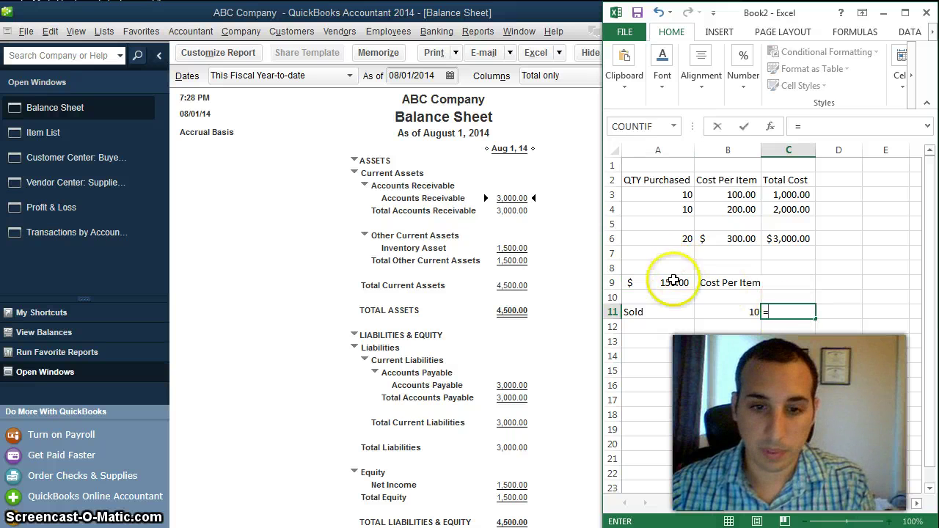
click(674, 282)
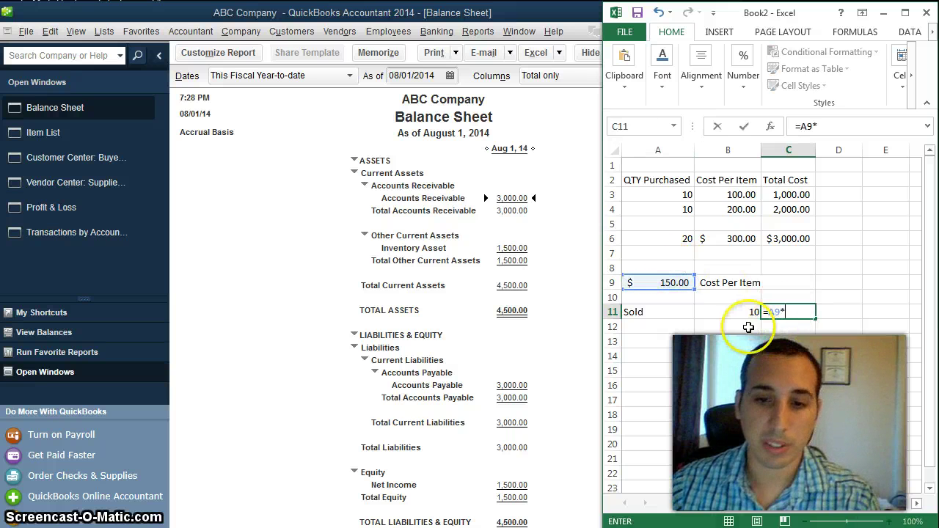
click(749, 316)
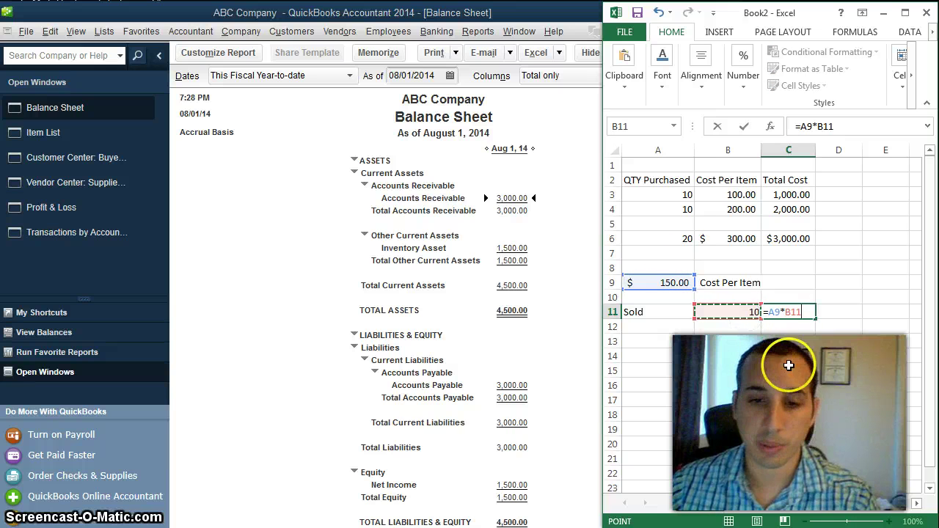
key(Return)
click(795, 313)
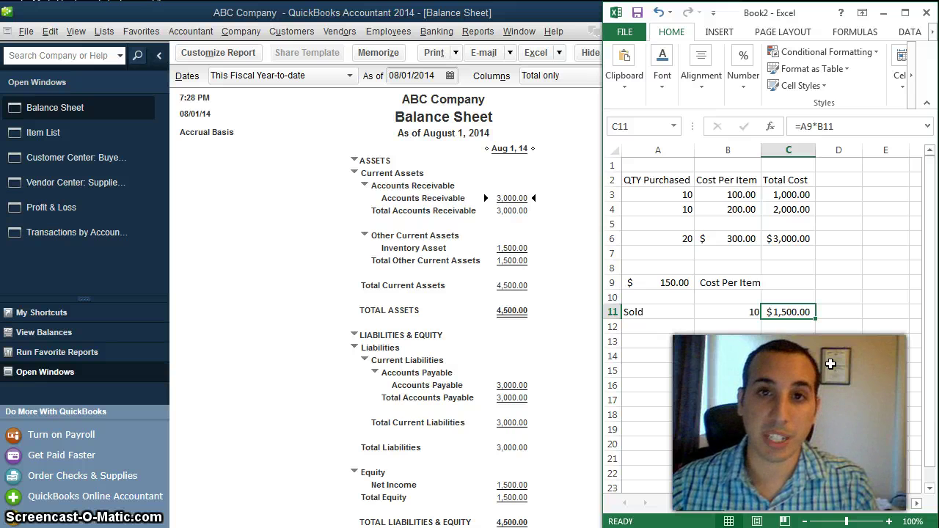
click(758, 371)
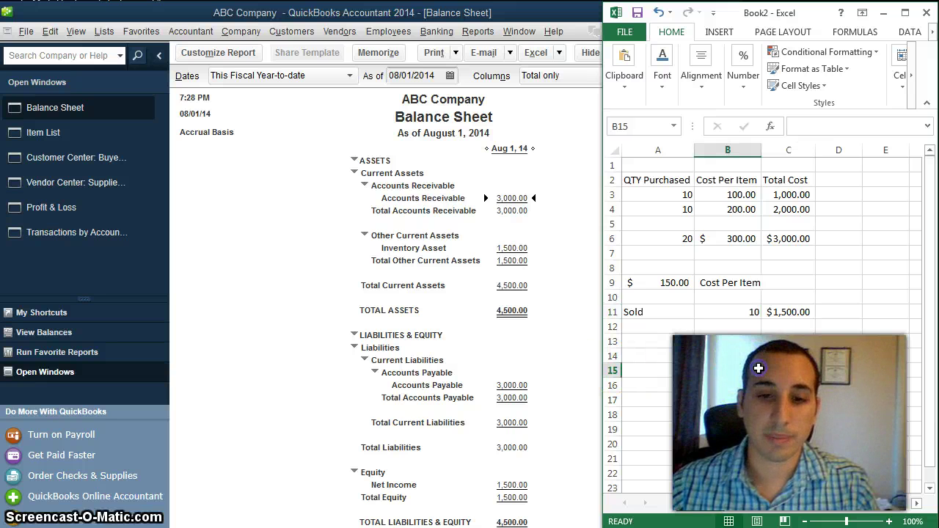
Switch from the Balance Sheet to the Profit & Loss report and check its 1,500.00 Cost of Goods Sold and the Gross Profit.
click(514, 337)
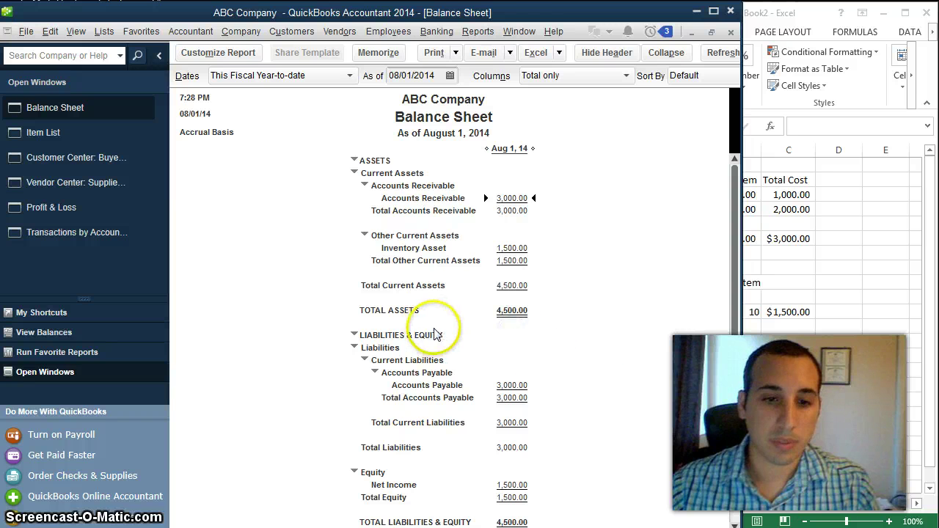
click(65, 208)
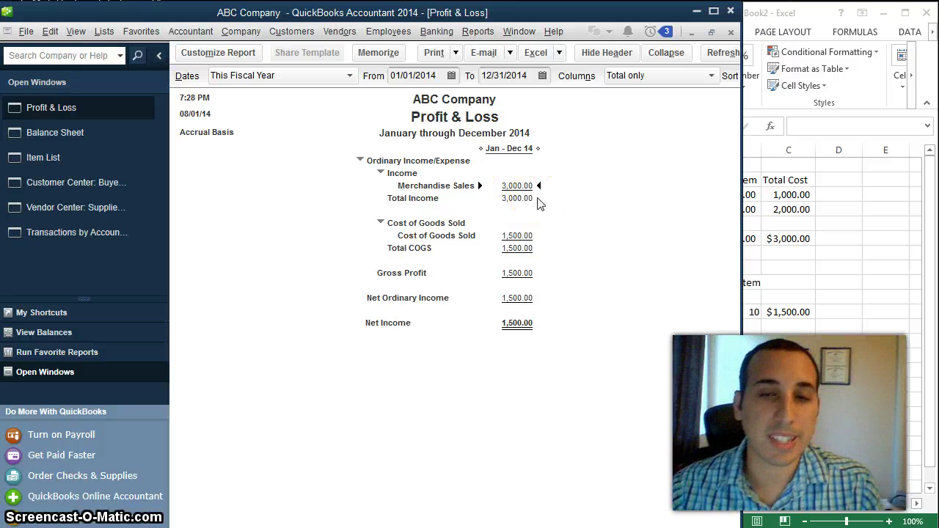
click(515, 238)
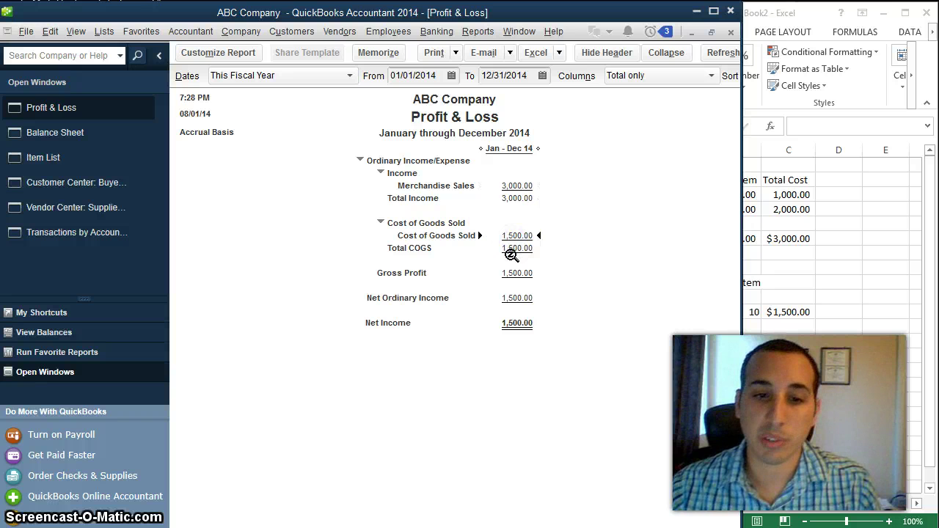
click(513, 273)
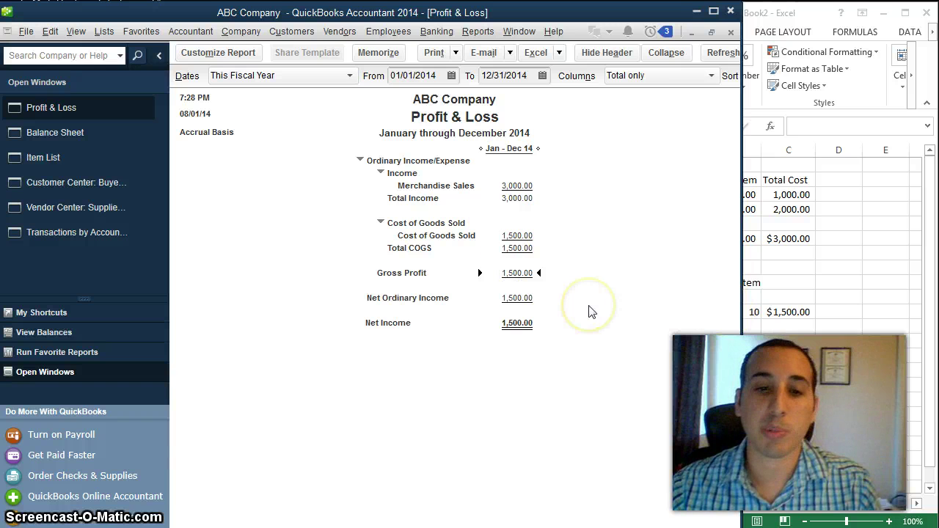
click(762, 343)
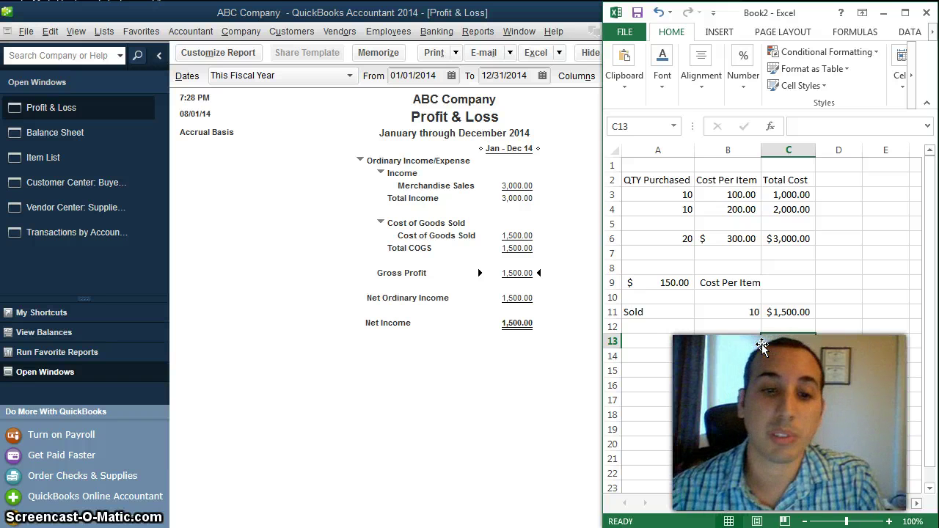
click(704, 352)
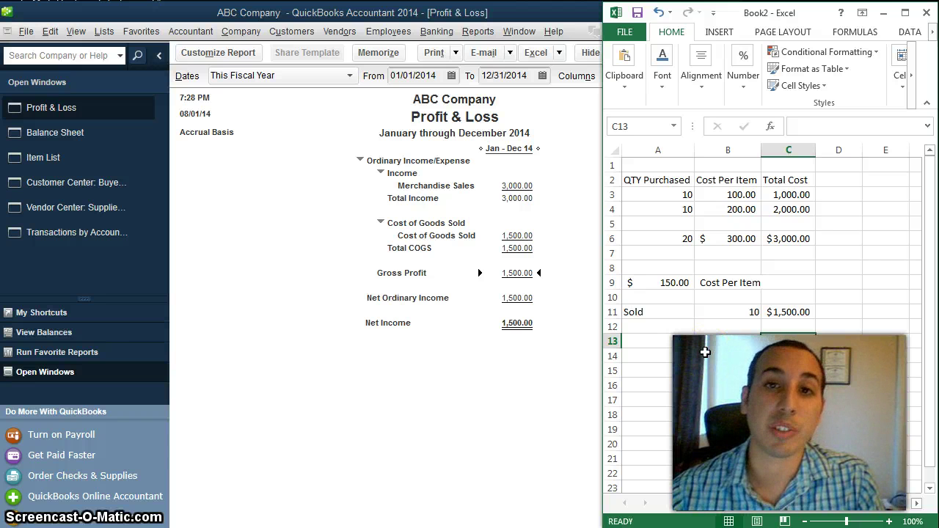